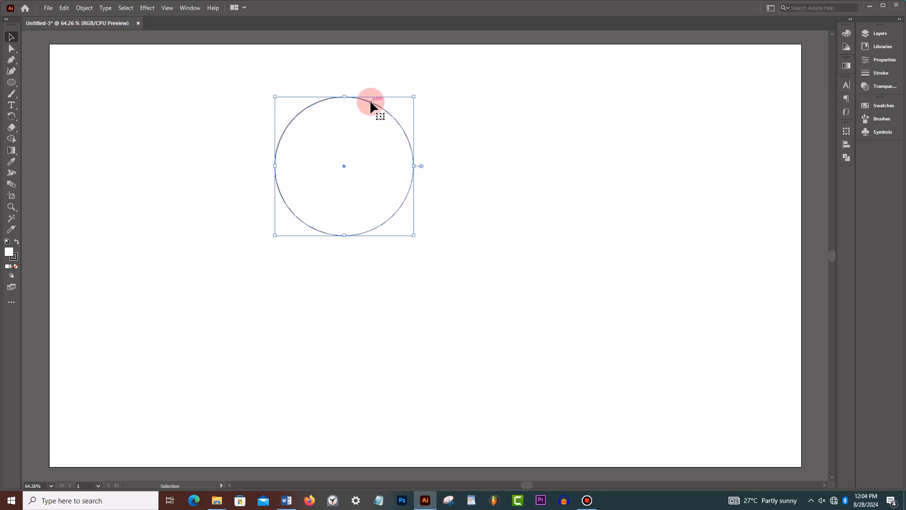
- Move the circle to about X 898 px, Y 432 px and set its fill to None
{"action": "left_click_drag", "start_coordinate": [373, 105], "coordinate": [429, 154]}
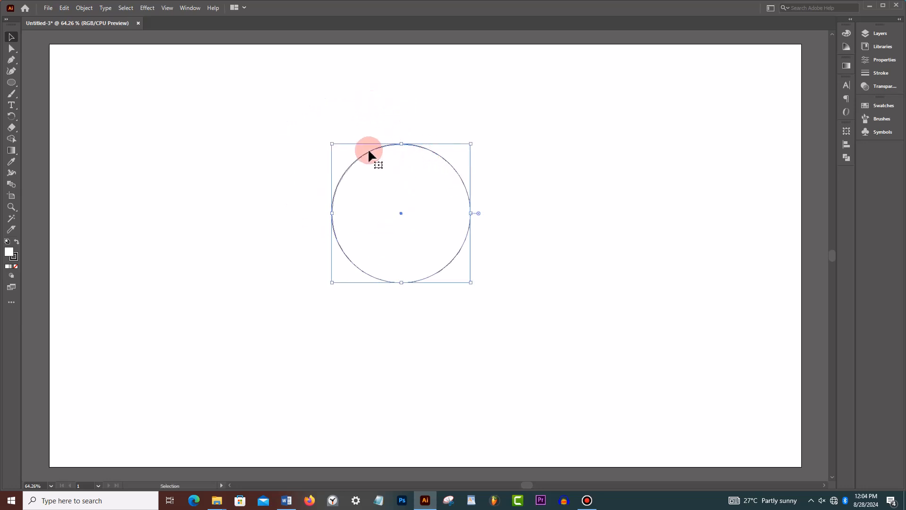
{"action": "left_click", "coordinate": [885, 61]}
{"action": "left_click", "coordinate": [747, 131]}
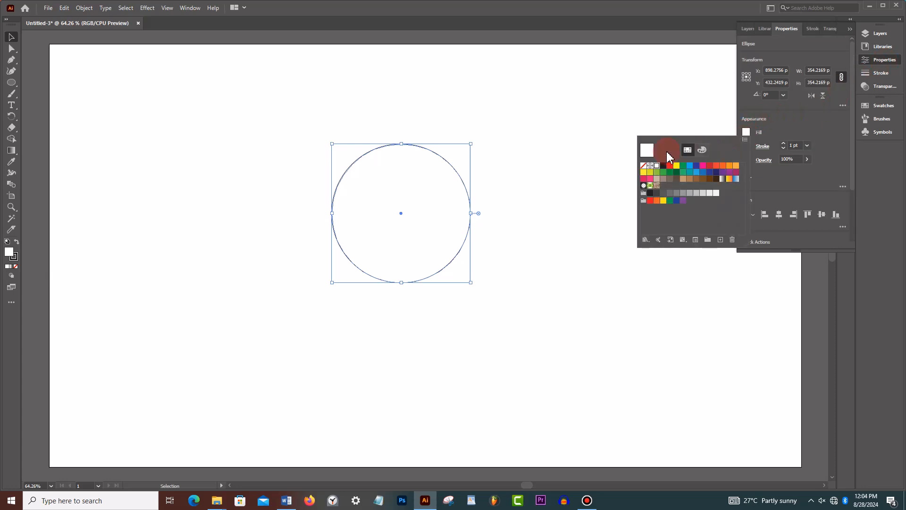
{"action": "left_click", "coordinate": [643, 167]}
{"action": "left_click", "coordinate": [844, 40]}
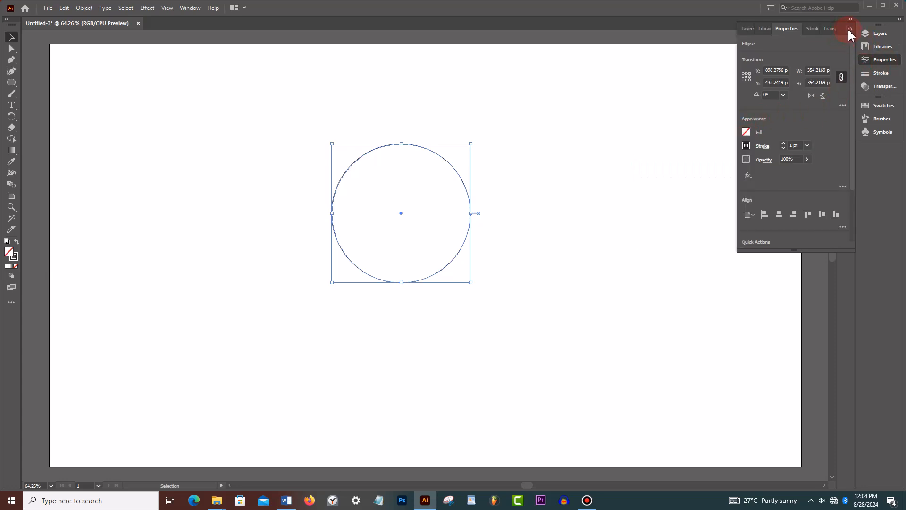
- Duplicate the circle in place and scale the copy around its centre to about 150 px in diameter
{"action": "left_click", "coordinate": [64, 8]}
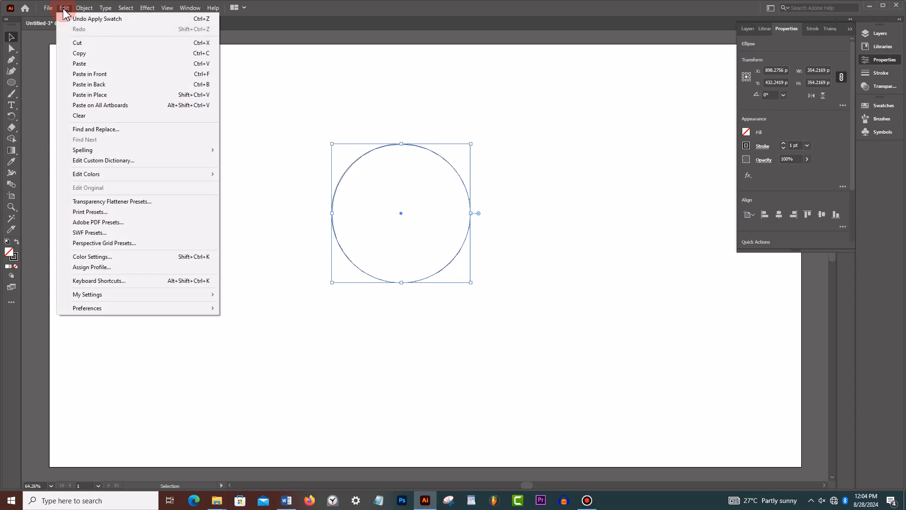
{"action": "left_click", "coordinate": [89, 54]}
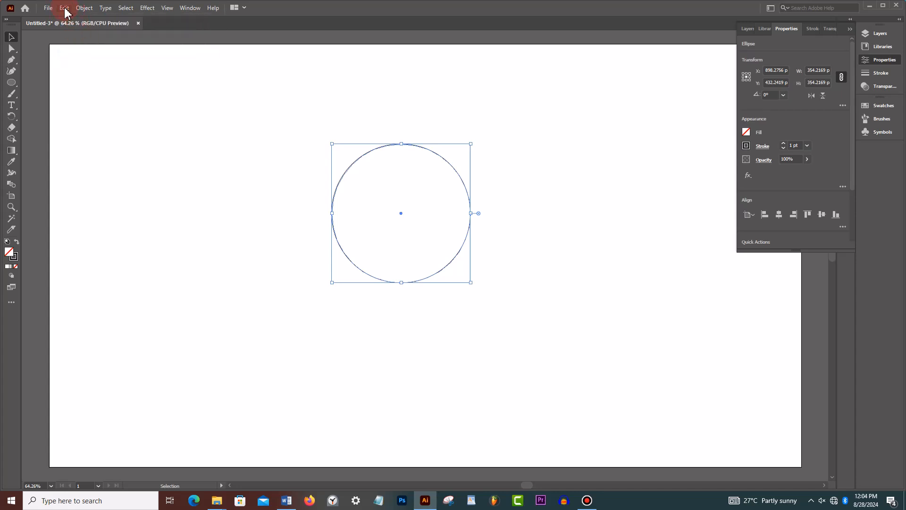
{"action": "left_click", "coordinate": [64, 8]}
{"action": "left_click", "coordinate": [105, 94]}
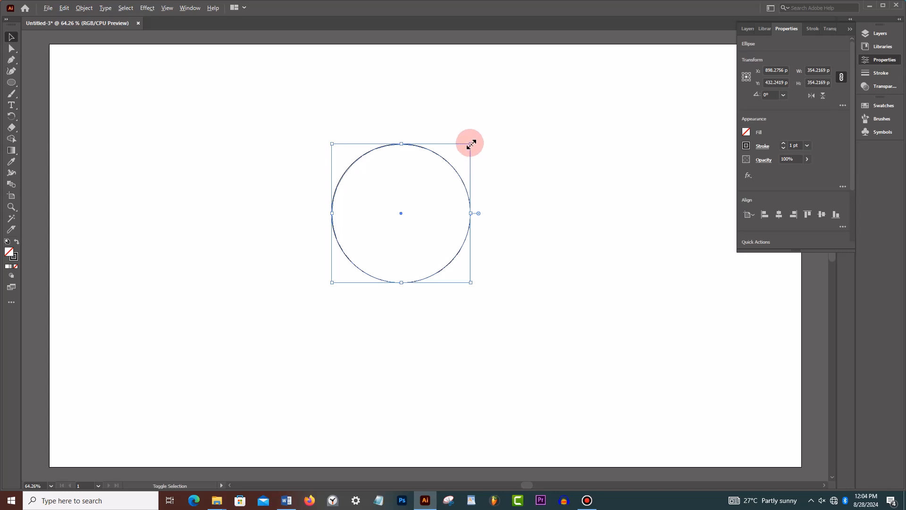
{"action": "left_click_drag", "start_coordinate": [471, 144], "coordinate": [432, 177]}
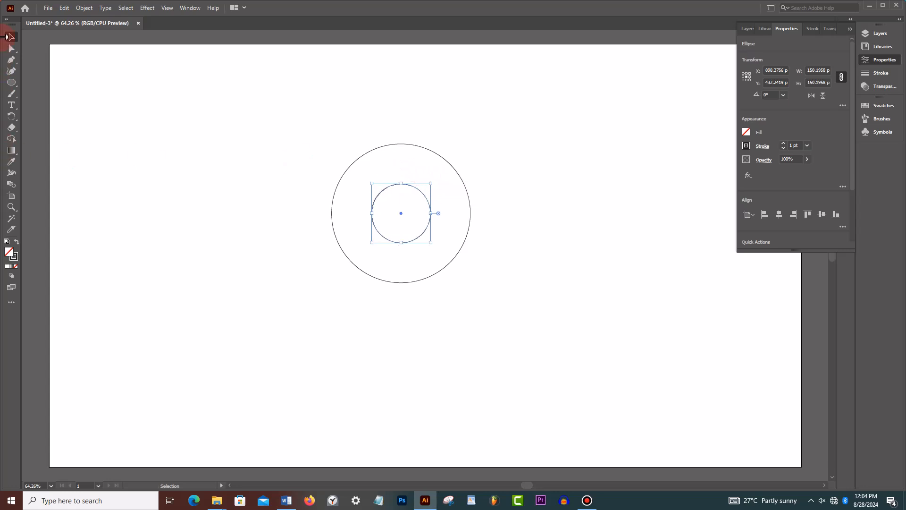
- Duplicate the small circle in place and enlarge the copy to about 252 px, level with the large circle's upper edge
{"action": "left_click", "coordinate": [64, 8]}
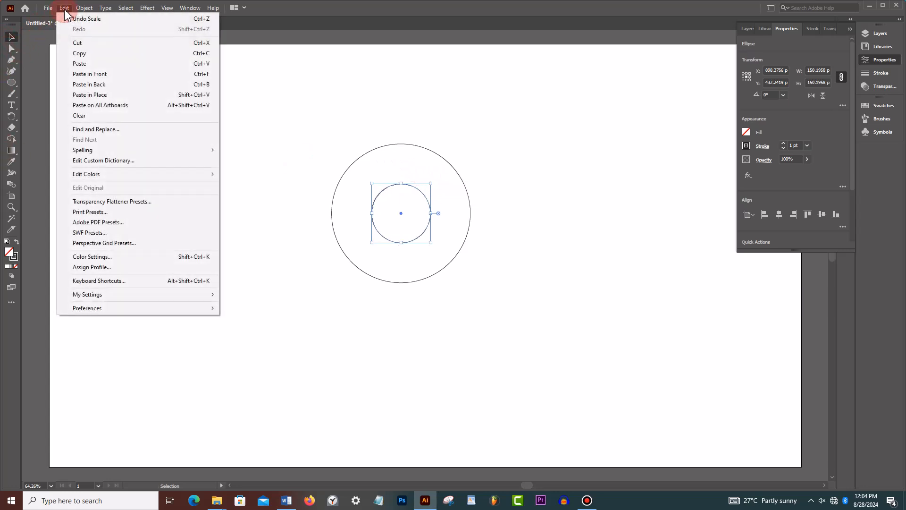
{"action": "left_click", "coordinate": [80, 53]}
{"action": "left_click", "coordinate": [65, 8]}
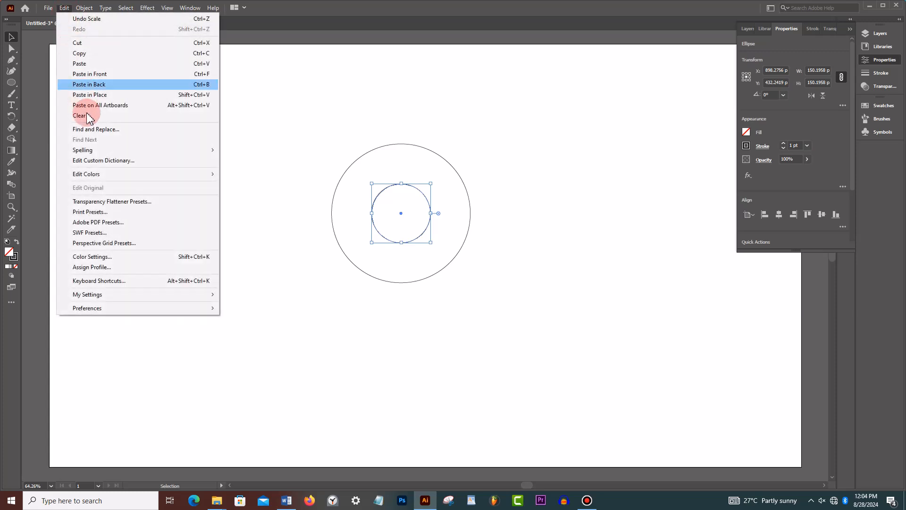
{"action": "left_click", "coordinate": [80, 94]}
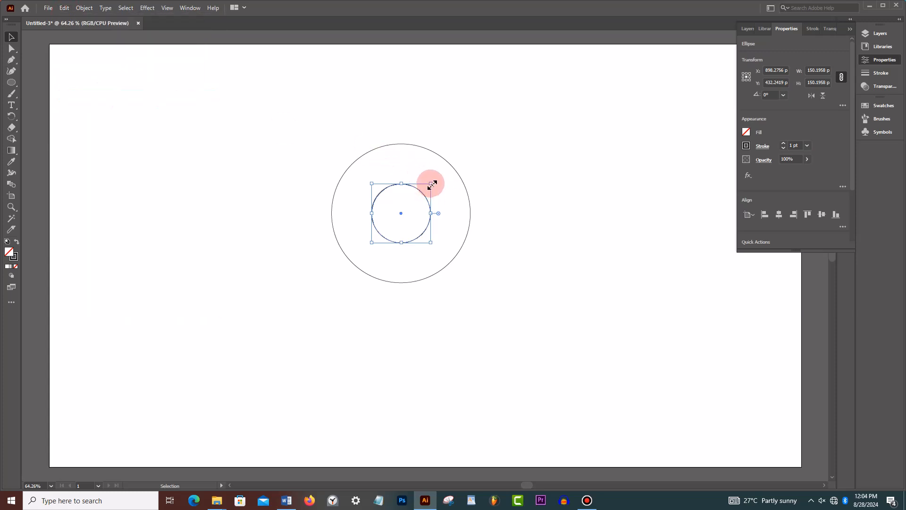
{"action": "left_click_drag", "start_coordinate": [432, 184], "coordinate": [475, 144]}
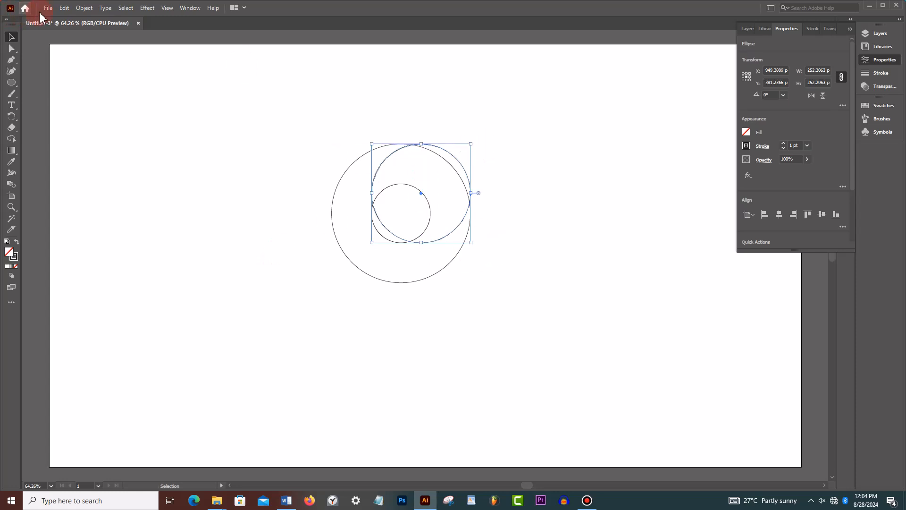
- Duplicate the 252 px circle in place and move the copy straight down to the large circle's lower edge
{"action": "left_click", "coordinate": [64, 8]}
{"action": "left_click", "coordinate": [97, 53]}
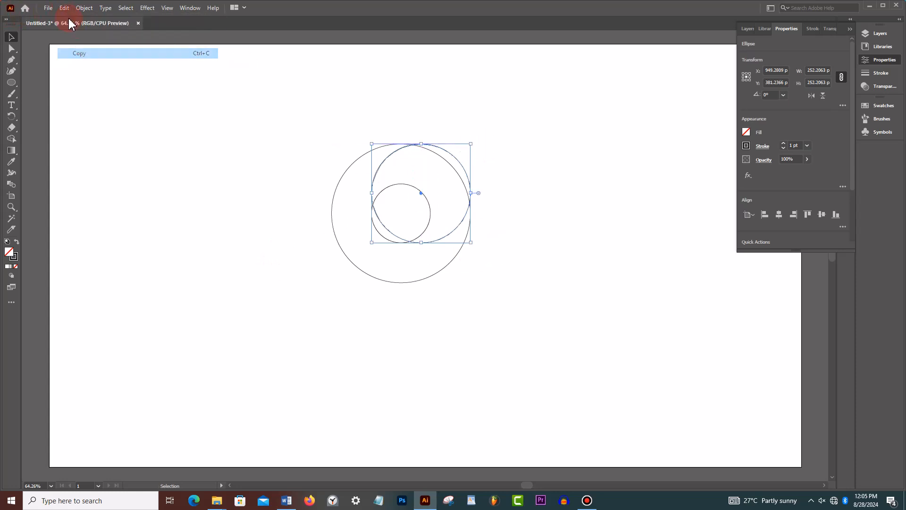
{"action": "left_click", "coordinate": [64, 8]}
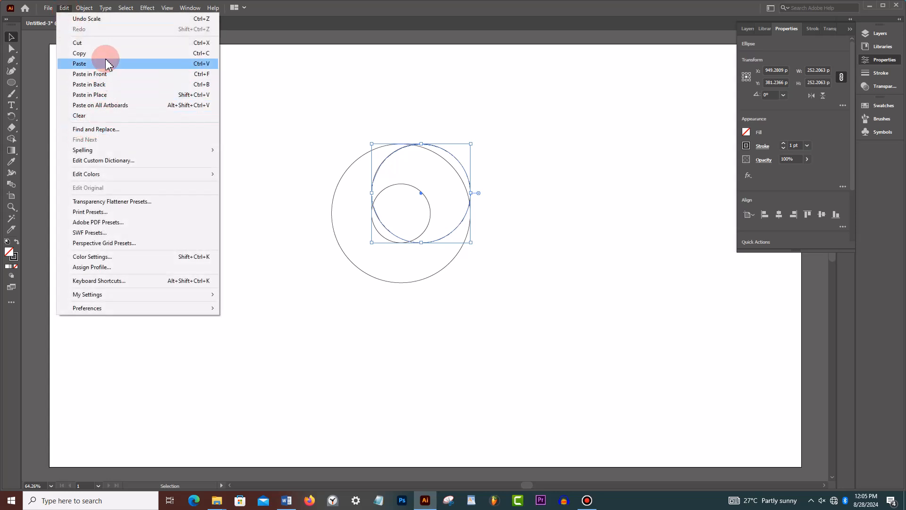
{"action": "left_click", "coordinate": [113, 94]}
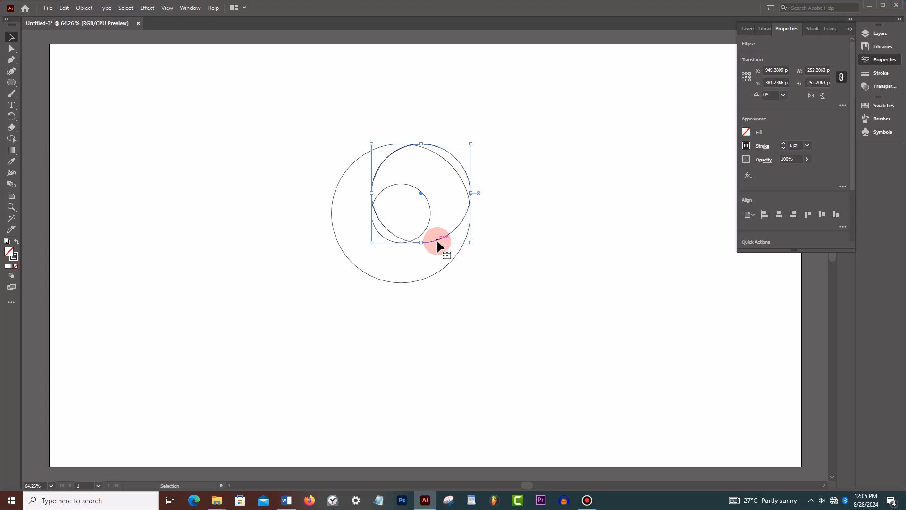
{"action": "left_click_drag", "start_coordinate": [438, 245], "coordinate": [439, 283]}
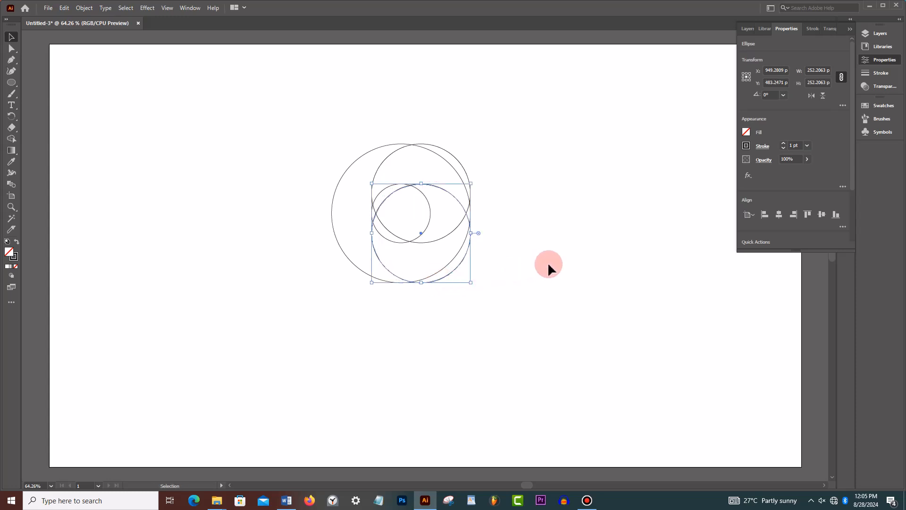
- Align all four circles to a common horizontal centre
{"action": "left_click_drag", "start_coordinate": [264, 119], "coordinate": [555, 349]}
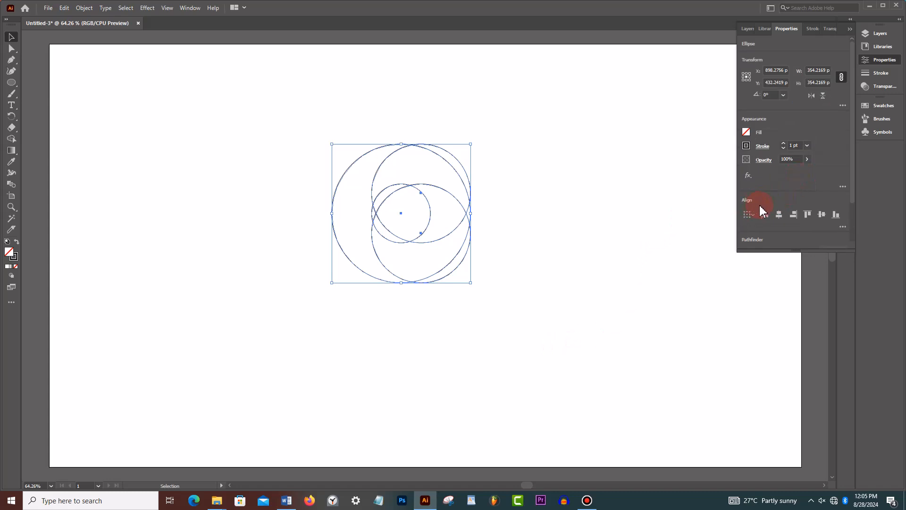
{"action": "left_click", "coordinate": [779, 225]}
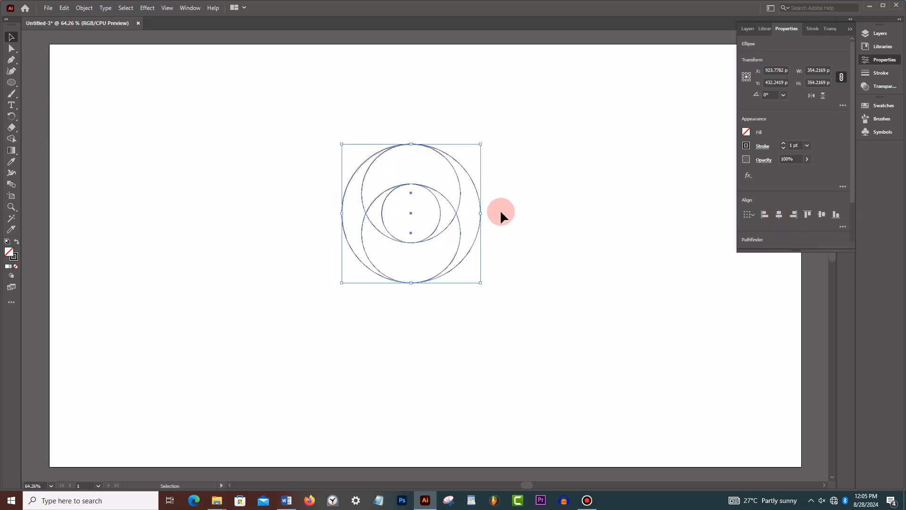
{"action": "left_click", "coordinate": [521, 212]}
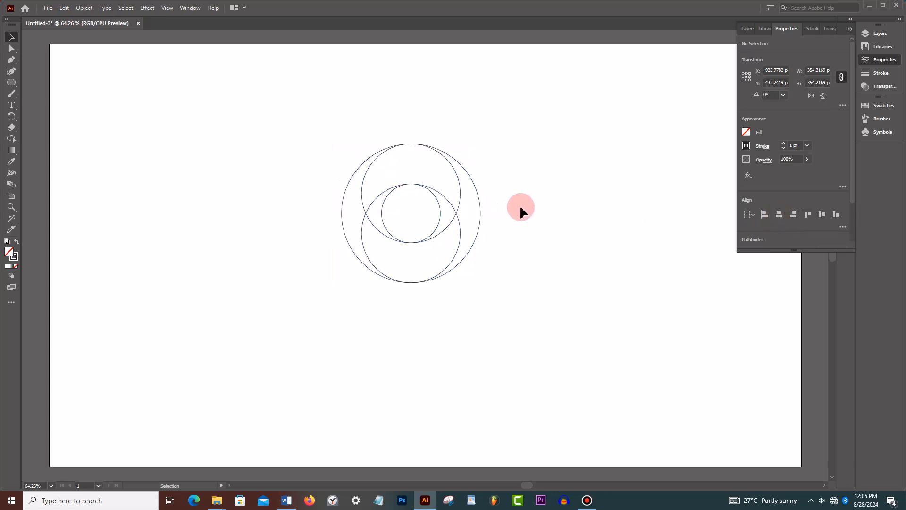
- Duplicate the upper 252 px circle in place and move the copy to touch the large circle's left edge at mid-height
{"action": "left_click", "coordinate": [461, 195]}
{"action": "left_click", "coordinate": [64, 8]}
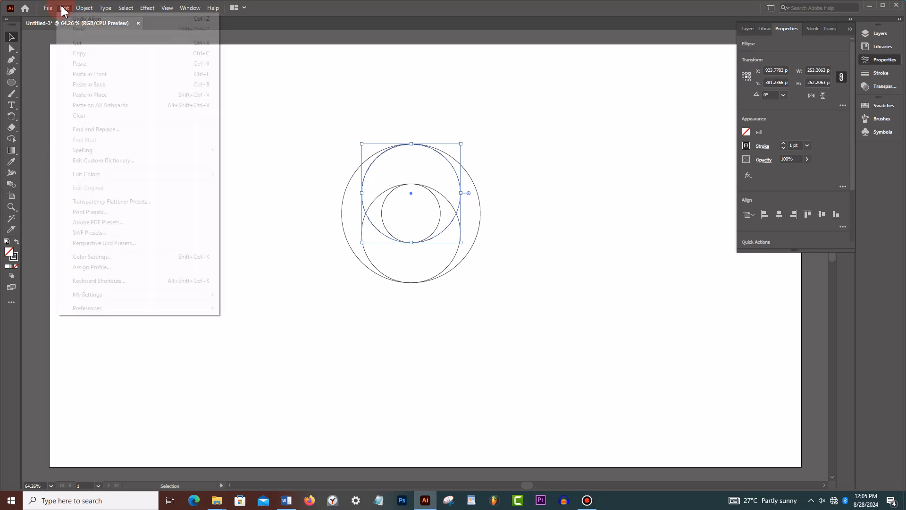
{"action": "left_click", "coordinate": [64, 8]}
{"action": "left_click", "coordinate": [64, 8]}
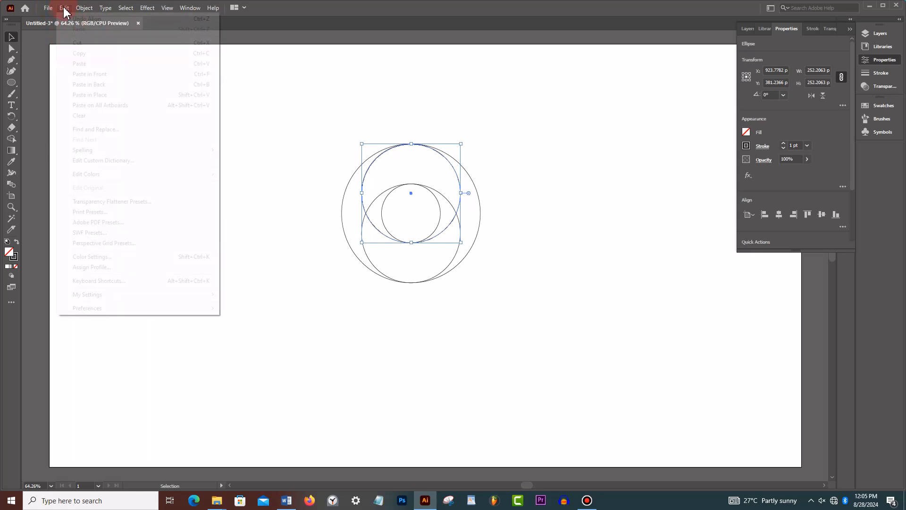
{"action": "left_click", "coordinate": [92, 95]}
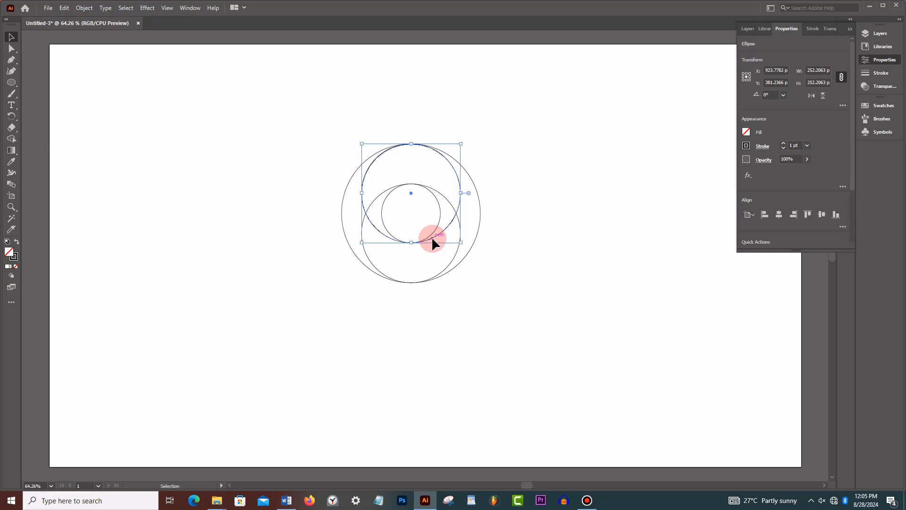
{"action": "left_click_drag", "start_coordinate": [433, 239], "coordinate": [431, 263]}
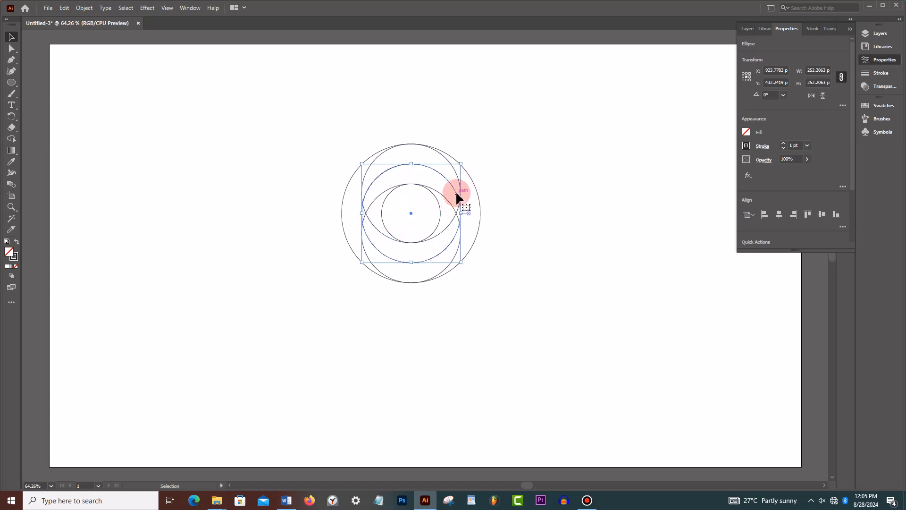
{"action": "mouse_move", "coordinate": [456, 193]}
{"action": "left_mouse_down"}
{"action": "mouse_move", "coordinate": [432, 201]}
{"action": "mouse_move", "coordinate": [441, 198]}
{"action": "left_mouse_up"}
{"action": "left_click", "coordinate": [550, 208]}
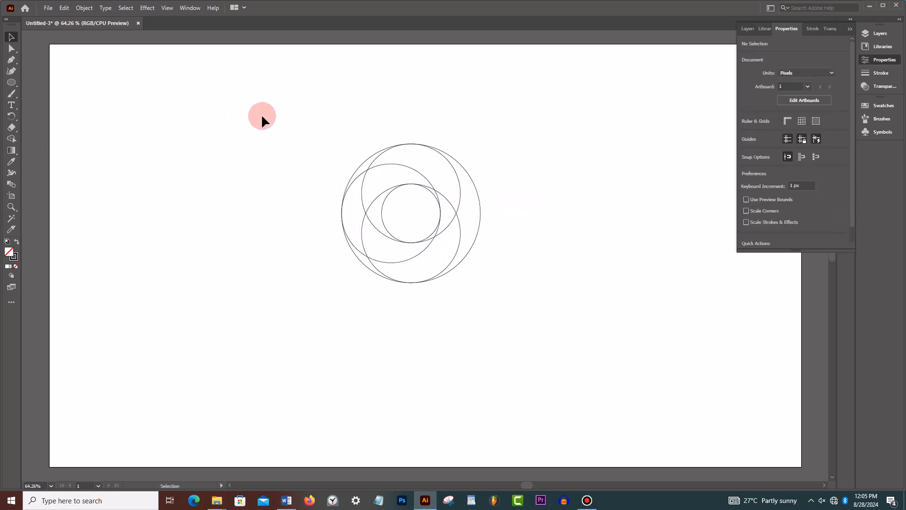
- Move all five circles to about X 889 px, Y 255 px and place a duplicate set directly below at about Y 672 px
{"action": "left_click_drag", "start_coordinate": [261, 103], "coordinate": [576, 360]}
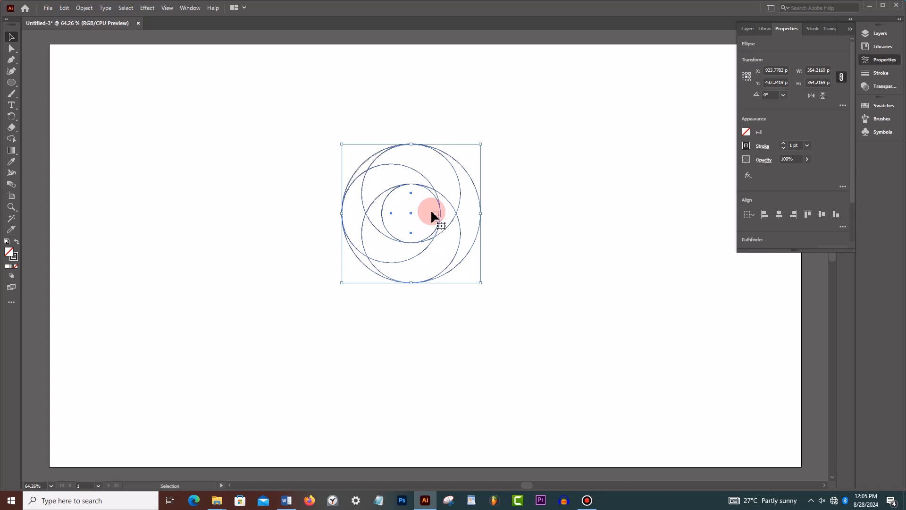
{"action": "left_click", "coordinate": [431, 194]}
{"action": "left_click_drag", "start_coordinate": [273, 119], "coordinate": [594, 349]}
{"action": "left_click_drag", "start_coordinate": [440, 219], "coordinate": [428, 149]}
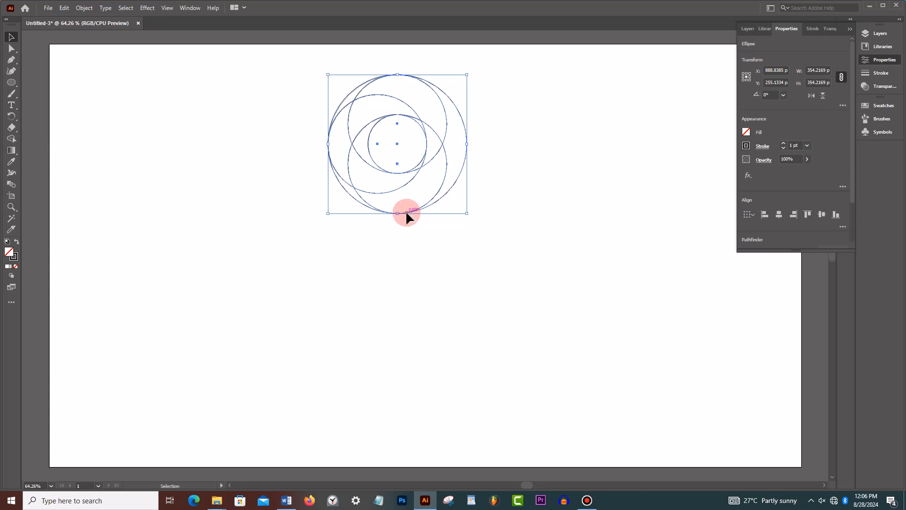
{"action": "left_click_drag", "start_coordinate": [406, 217], "coordinate": [409, 222]}
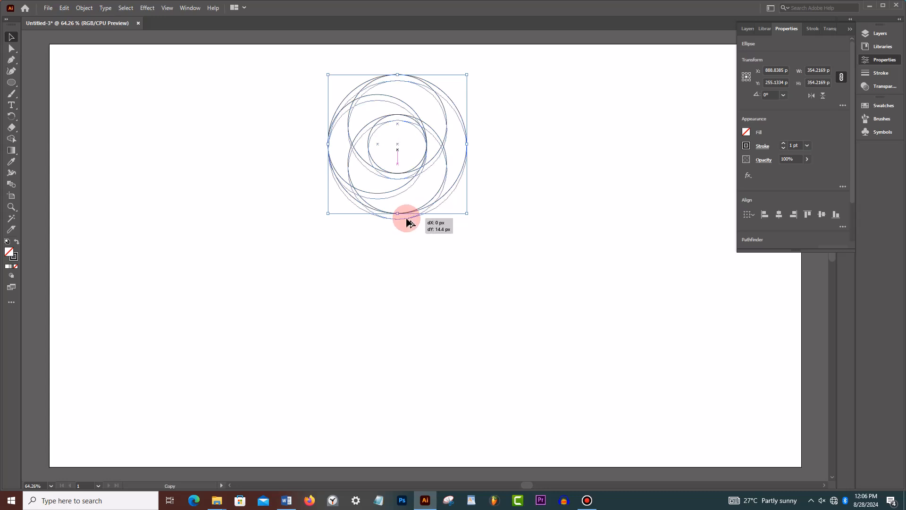
{"action": "left_click_drag", "start_coordinate": [409, 222], "coordinate": [399, 380]}
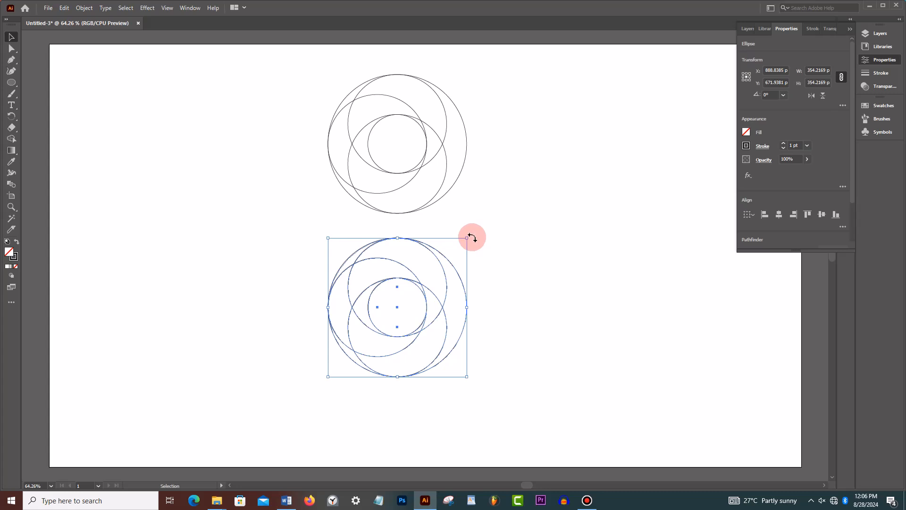
{"action": "left_click_drag", "start_coordinate": [468, 235], "coordinate": [491, 229]}
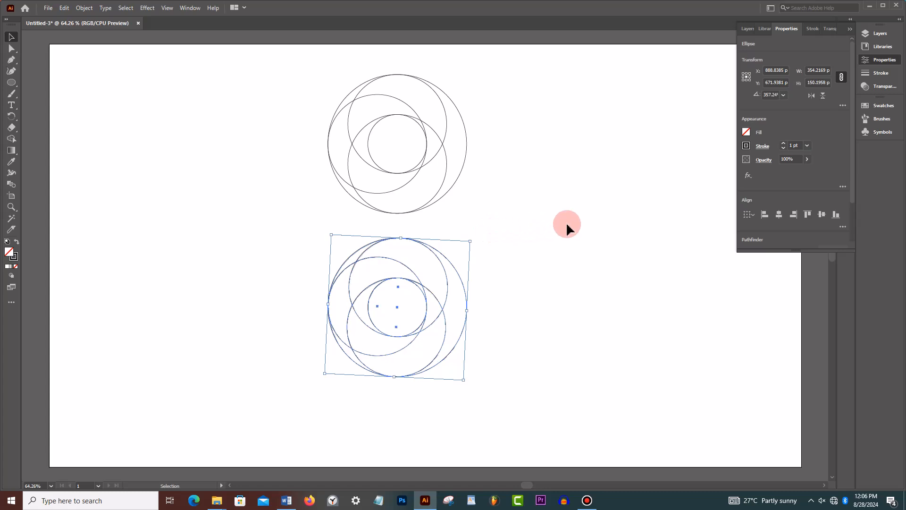
{"action": "left_click", "coordinate": [581, 220]}
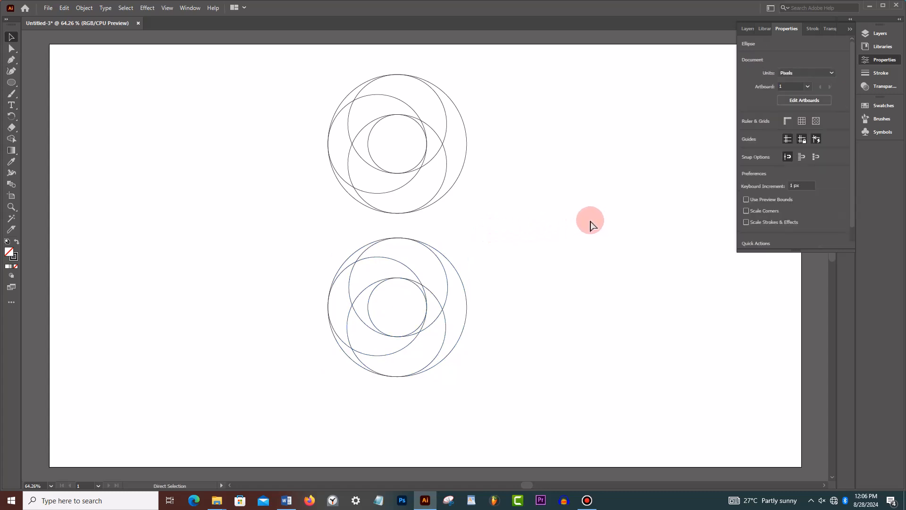
{"action": "key", "text": "ctrl+z"}
{"action": "left_click", "coordinate": [569, 239]}
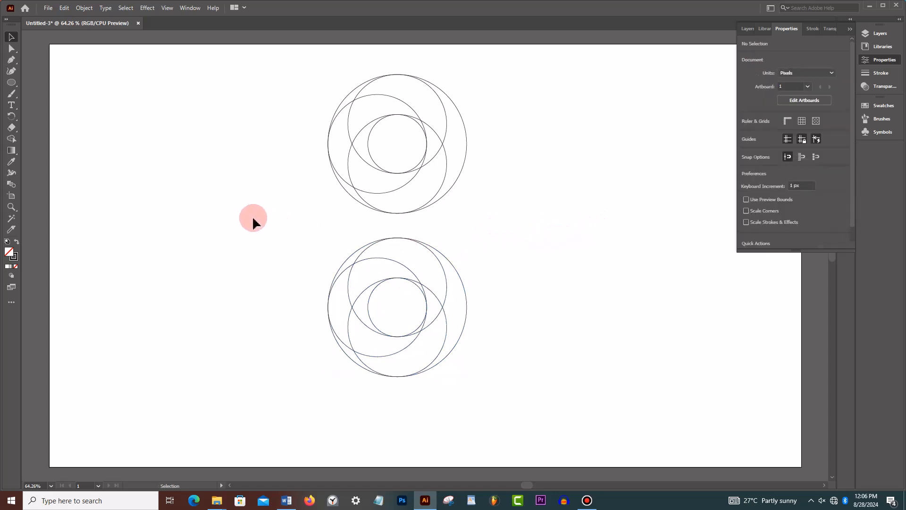
- Rotate the lower set of circles by 180°
{"action": "left_click_drag", "start_coordinate": [284, 234], "coordinate": [542, 422]}
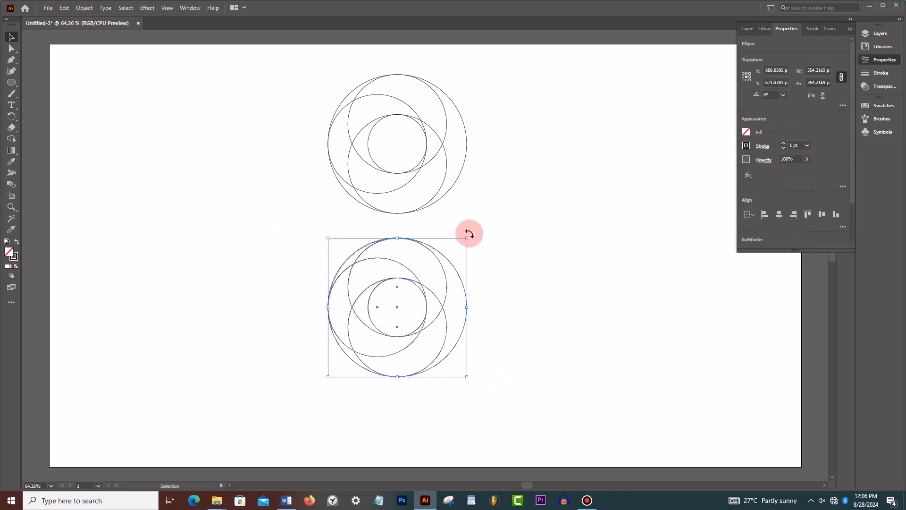
{"action": "left_click_drag", "start_coordinate": [468, 233], "coordinate": [311, 362]}
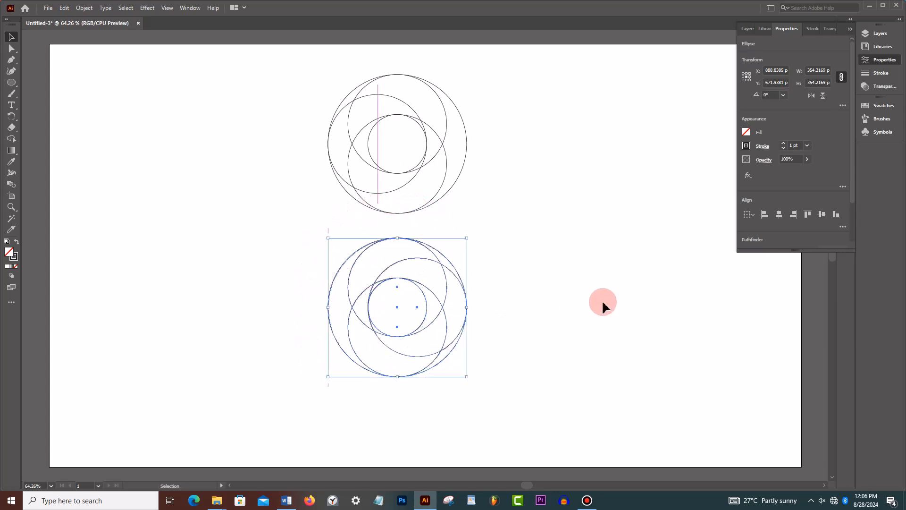
{"action": "left_click", "coordinate": [587, 283]}
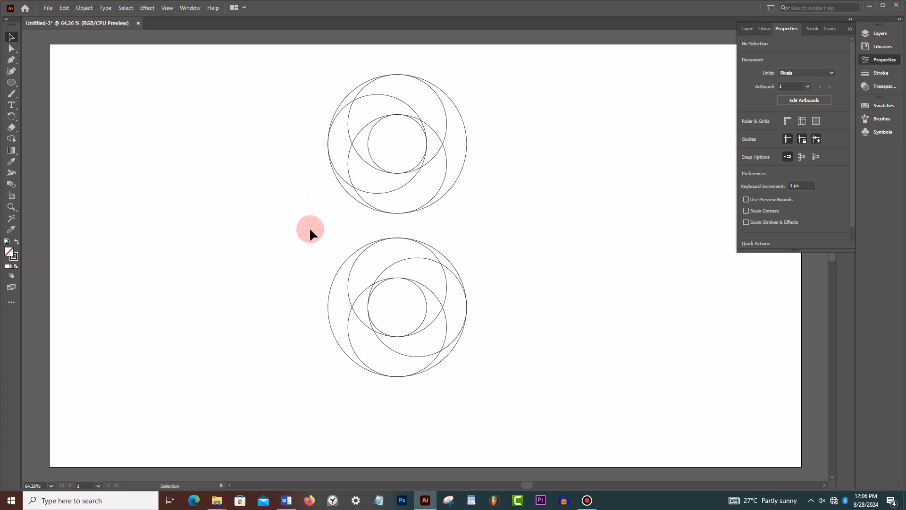
{"action": "left_click_drag", "start_coordinate": [300, 236], "coordinate": [527, 396]}
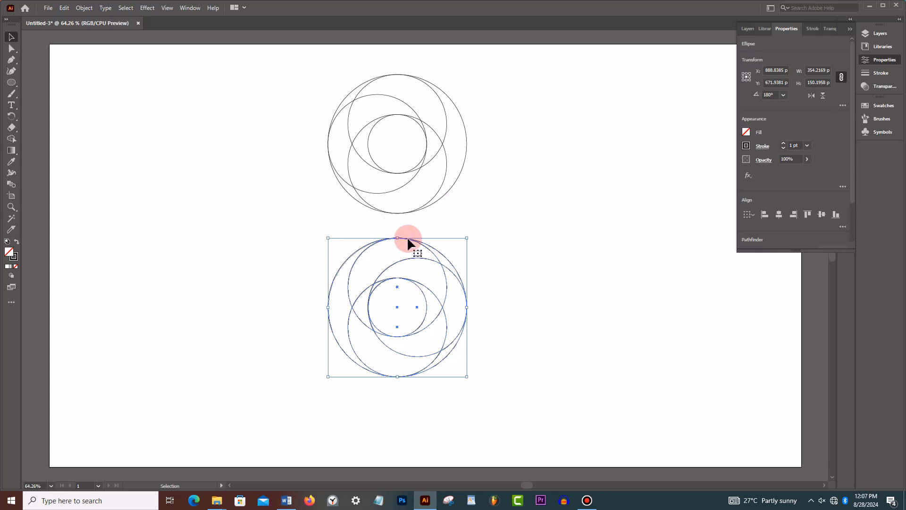
{"action": "left_click", "coordinate": [407, 237], "text": "shift"}
{"action": "left_click", "coordinate": [407, 231]}
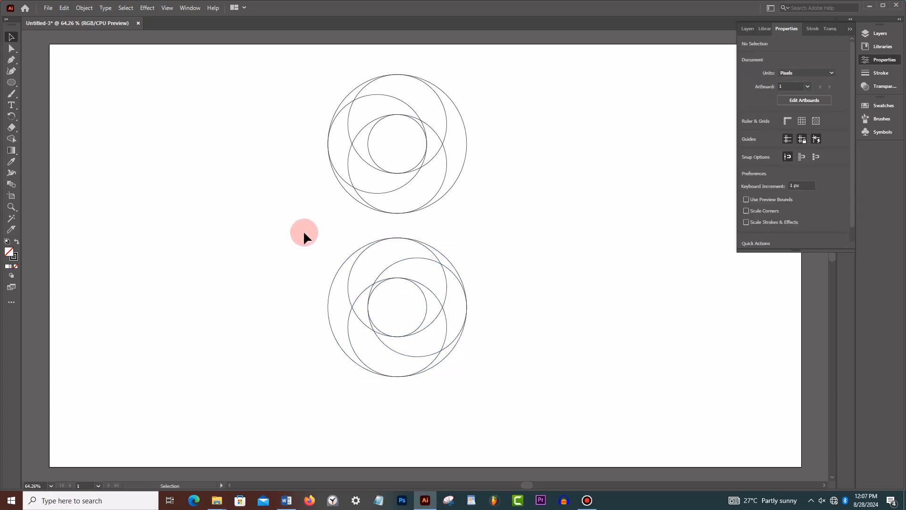
- Move the lower set of circles up until its large circle's top touches the bottom of the upper set's smallest circle
{"action": "left_click_drag", "start_coordinate": [304, 234], "coordinate": [547, 401]}
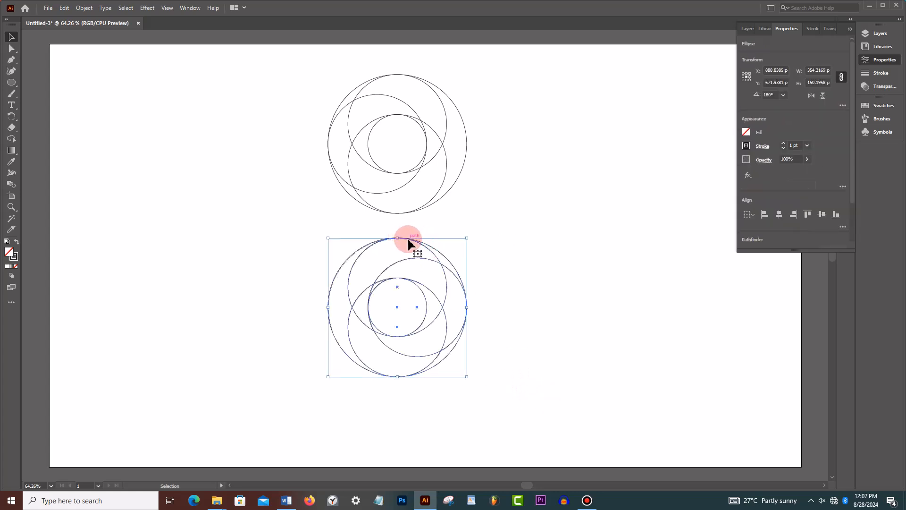
{"action": "left_click_drag", "start_coordinate": [408, 239], "coordinate": [412, 174]}
{"action": "left_click", "coordinate": [306, 98]}
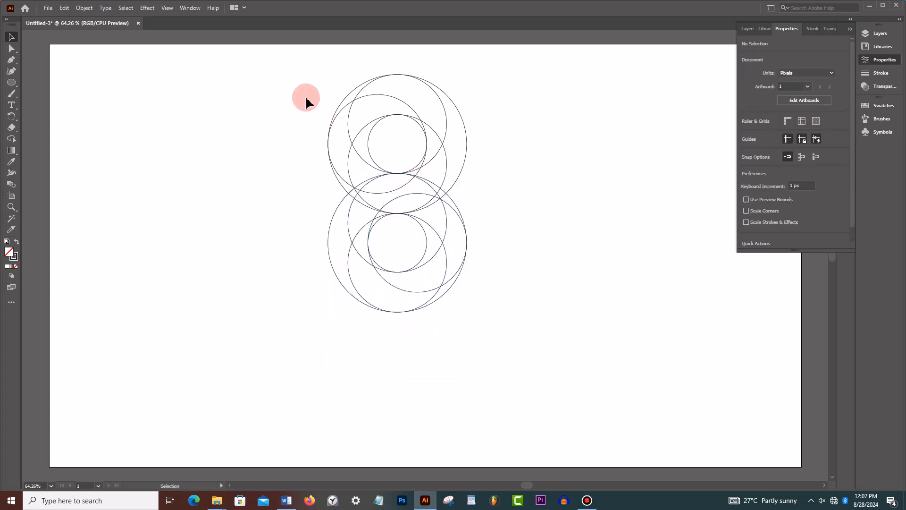
- Select both sets of circles and move them down together toward the artboard's vertical middle
{"action": "left_click_drag", "start_coordinate": [244, 66], "coordinate": [601, 366]}
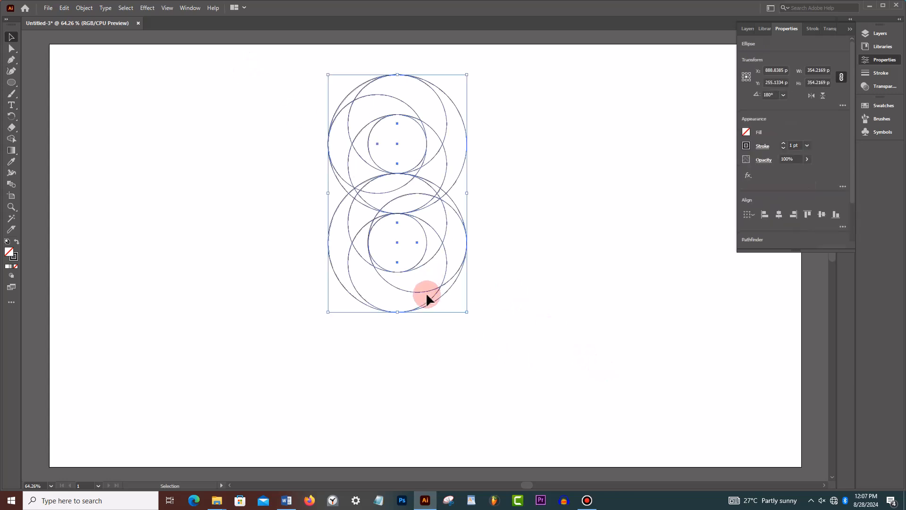
{"action": "left_click_drag", "start_coordinate": [427, 307], "coordinate": [424, 344]}
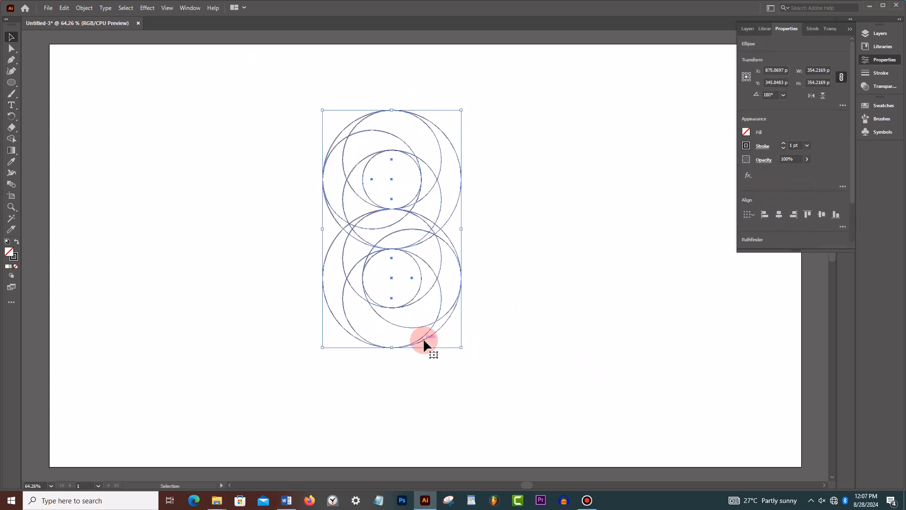
{"action": "key", "text": "a"}
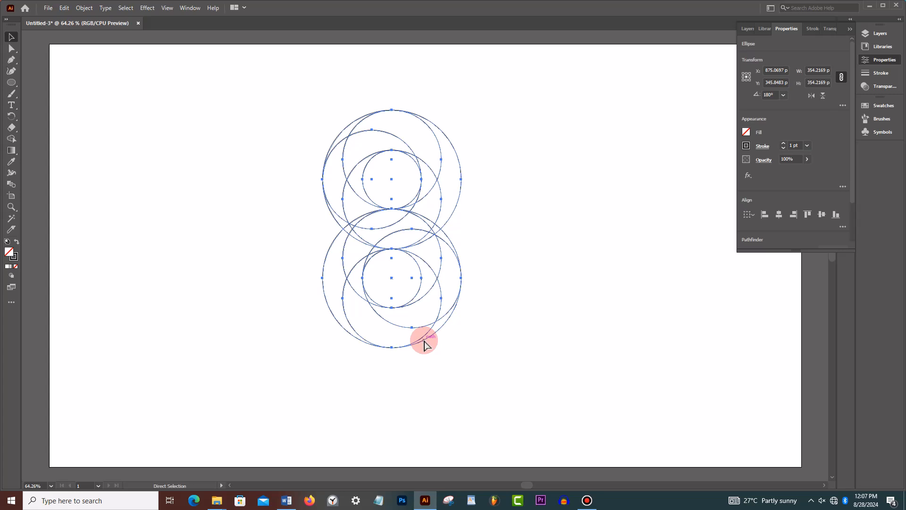
{"action": "key", "text": "ctrl+1"}
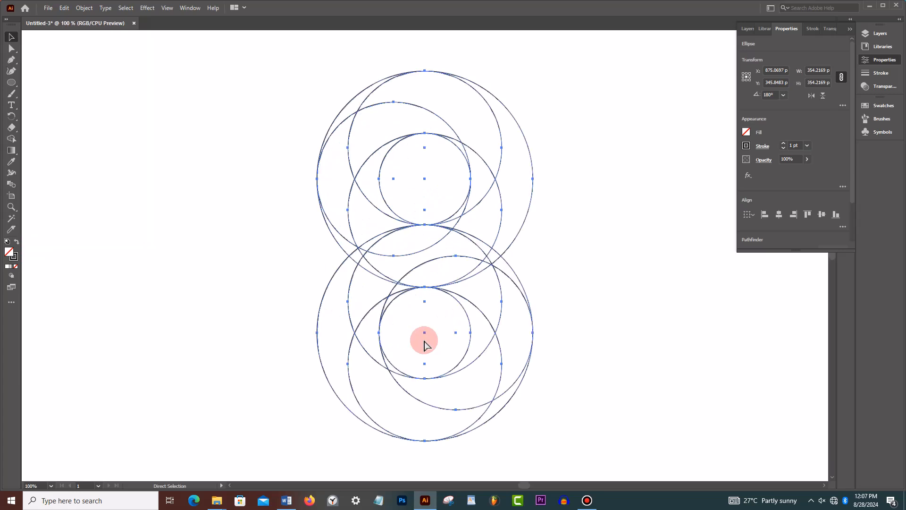
{"action": "key", "text": "v"}
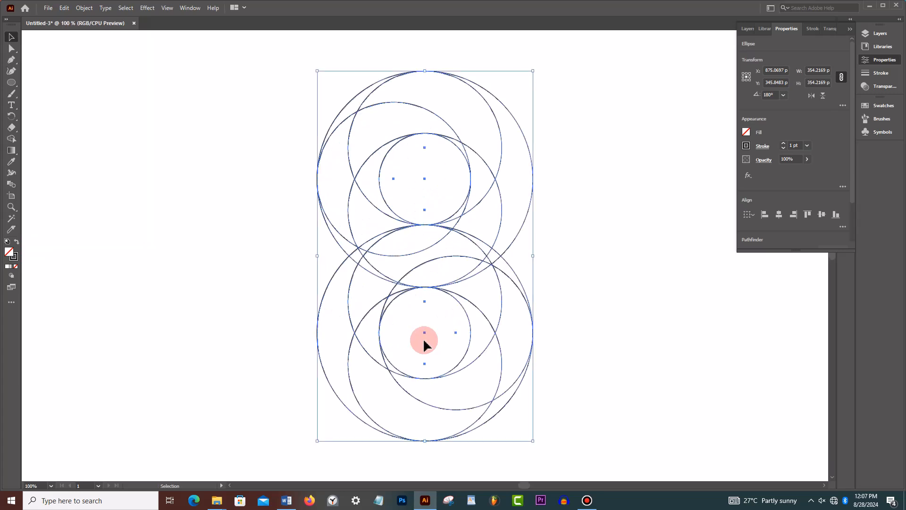
- Swap fill and stroke for a dark fill, and cut out both smallest inner circles with the Shape Builder tool
{"action": "left_click", "coordinate": [850, 30]}
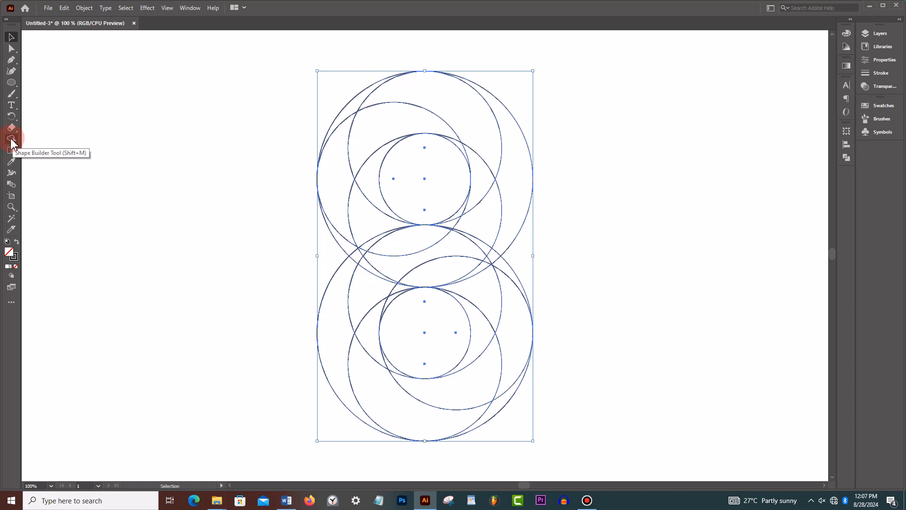
{"action": "left_click", "coordinate": [11, 140]}
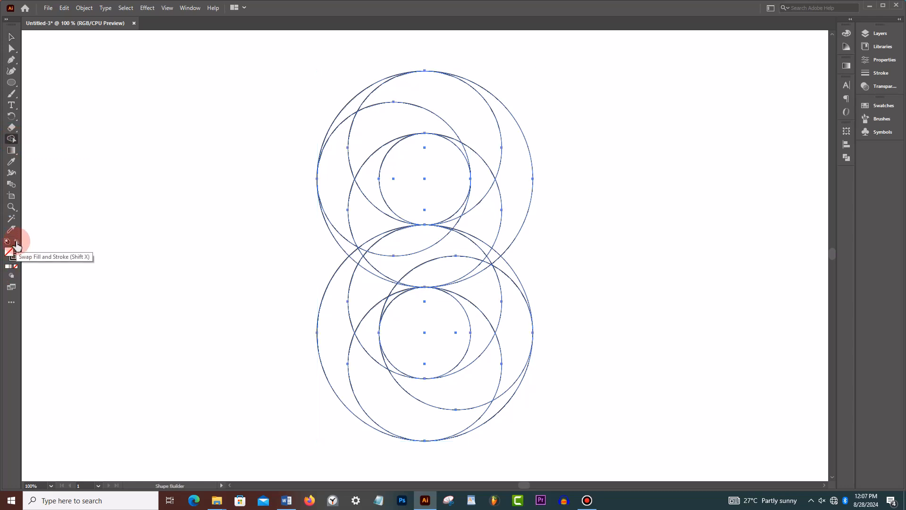
{"action": "left_click", "coordinate": [17, 242]}
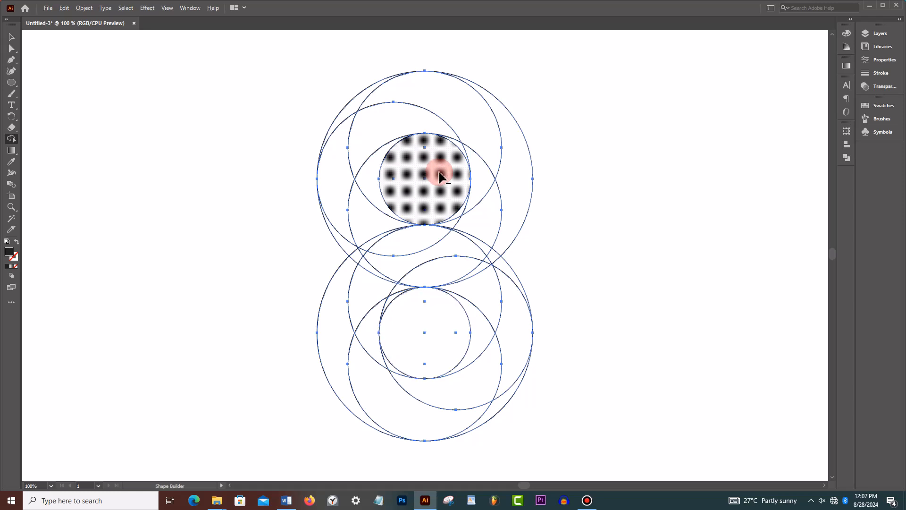
{"action": "left_click", "coordinate": [439, 177]}
{"action": "left_click", "coordinate": [434, 347]}
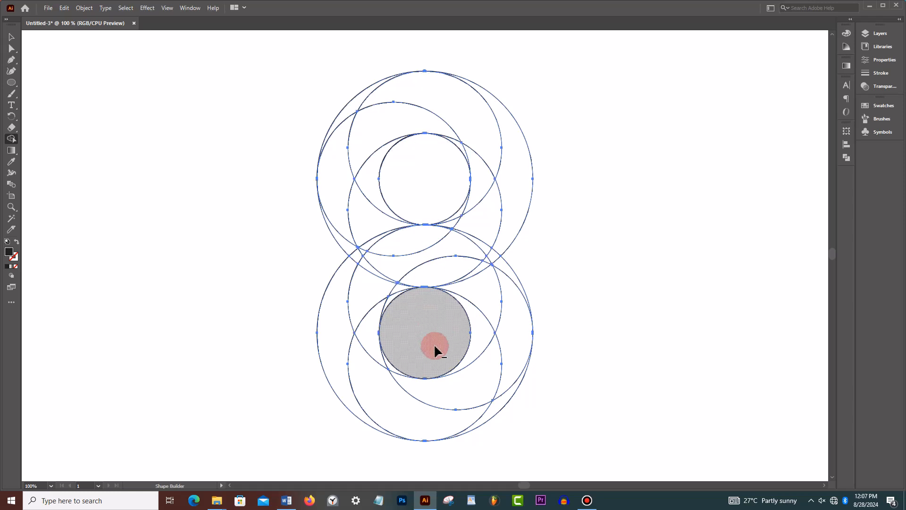
- Merge the upper ring's regions into a left crescent and a band curving over the top to the inner hole's lower right
{"action": "left_click", "coordinate": [351, 242]}
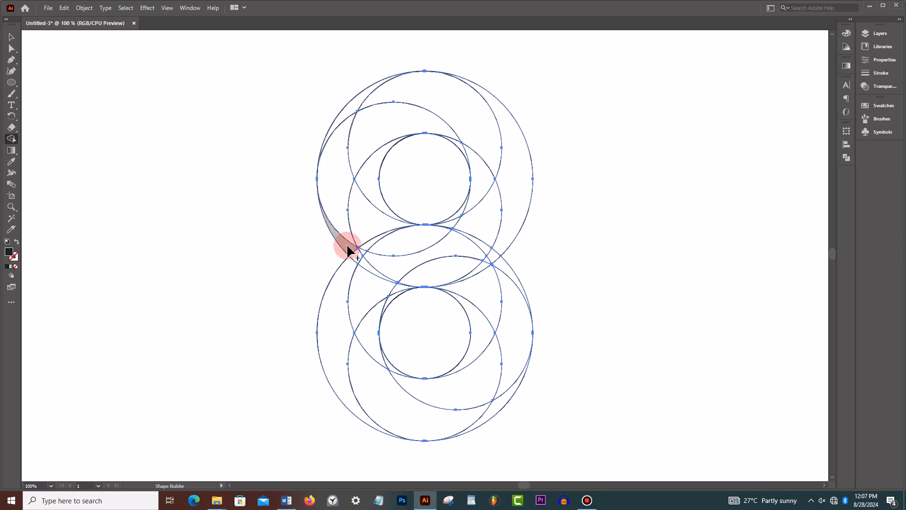
{"action": "mouse_move", "coordinate": [347, 248]}
{"action": "left_mouse_down"}
{"action": "mouse_move", "coordinate": [339, 187]}
{"action": "mouse_move", "coordinate": [359, 146]}
{"action": "mouse_move", "coordinate": [387, 129]}
{"action": "mouse_move", "coordinate": [453, 139]}
{"action": "left_mouse_up"}
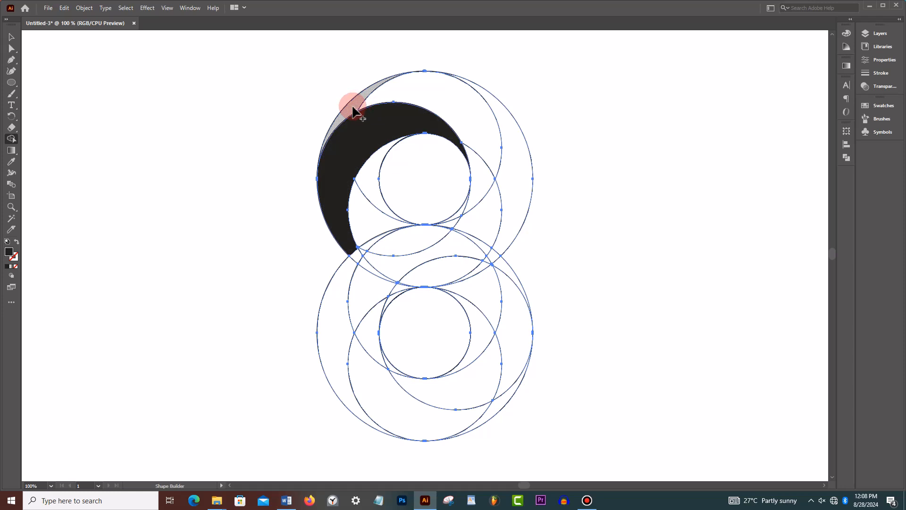
{"action": "mouse_move", "coordinate": [354, 112]}
{"action": "left_mouse_down"}
{"action": "mouse_move", "coordinate": [394, 91]}
{"action": "mouse_move", "coordinate": [469, 125]}
{"action": "mouse_move", "coordinate": [481, 162]}
{"action": "mouse_move", "coordinate": [479, 202]}
{"action": "mouse_move", "coordinate": [467, 207]}
{"action": "left_mouse_up"}
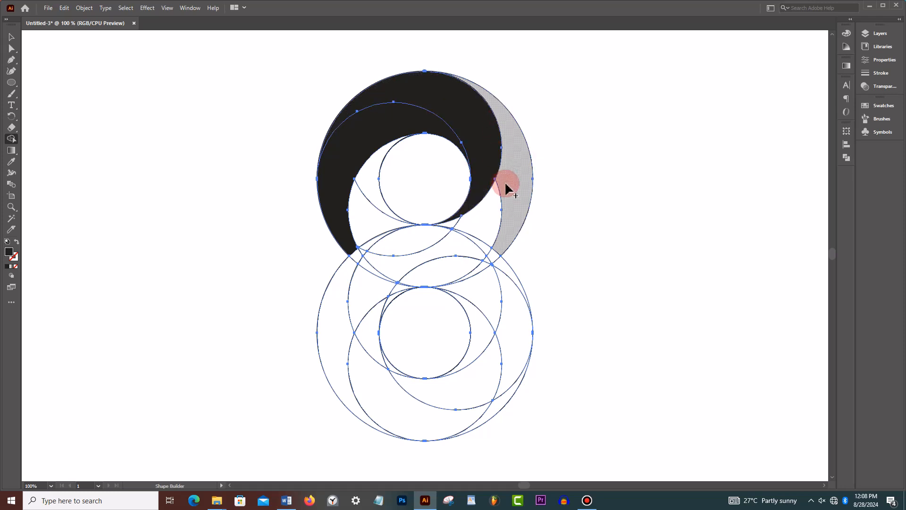
- Merge the regions from the upper ring's right edge through the centre to the lower ring's left edge into one S-shaped band
{"action": "mouse_move", "coordinate": [517, 153]}
{"action": "left_mouse_down"}
{"action": "mouse_move", "coordinate": [505, 217]}
{"action": "mouse_move", "coordinate": [490, 234]}
{"action": "mouse_move", "coordinate": [371, 280]}
{"action": "mouse_move", "coordinate": [345, 321]}
{"action": "left_mouse_up"}
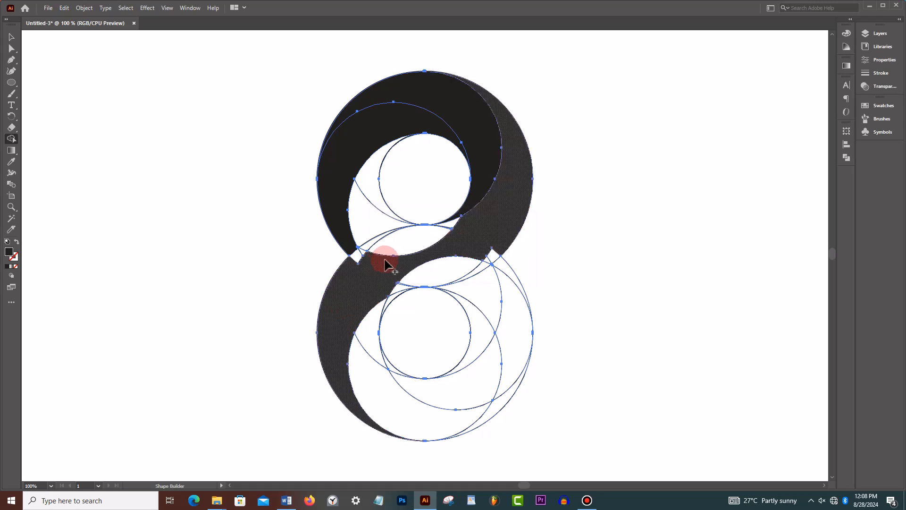
{"action": "mouse_move", "coordinate": [385, 264]}
{"action": "left_mouse_down"}
{"action": "mouse_move", "coordinate": [401, 246]}
{"action": "mouse_move", "coordinate": [354, 253]}
{"action": "mouse_move", "coordinate": [366, 255]}
{"action": "left_mouse_up"}
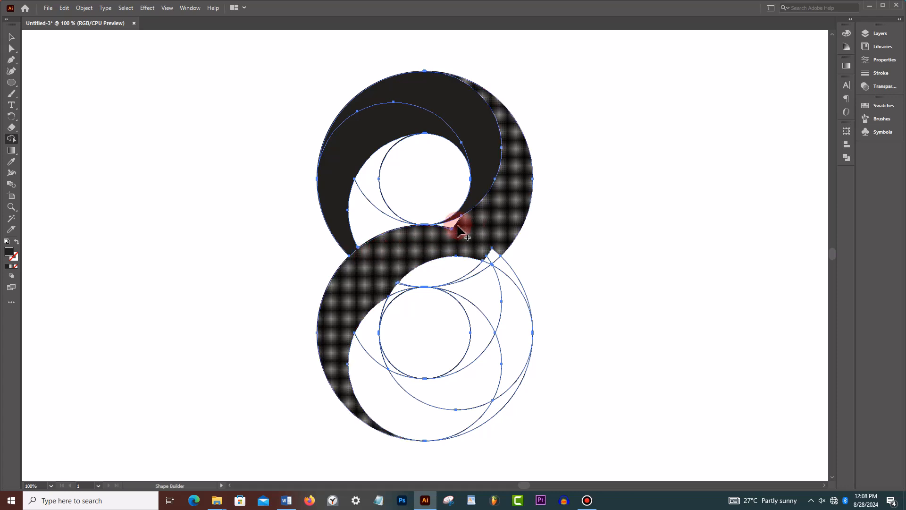
{"action": "left_click_drag", "start_coordinate": [455, 222], "coordinate": [446, 232]}
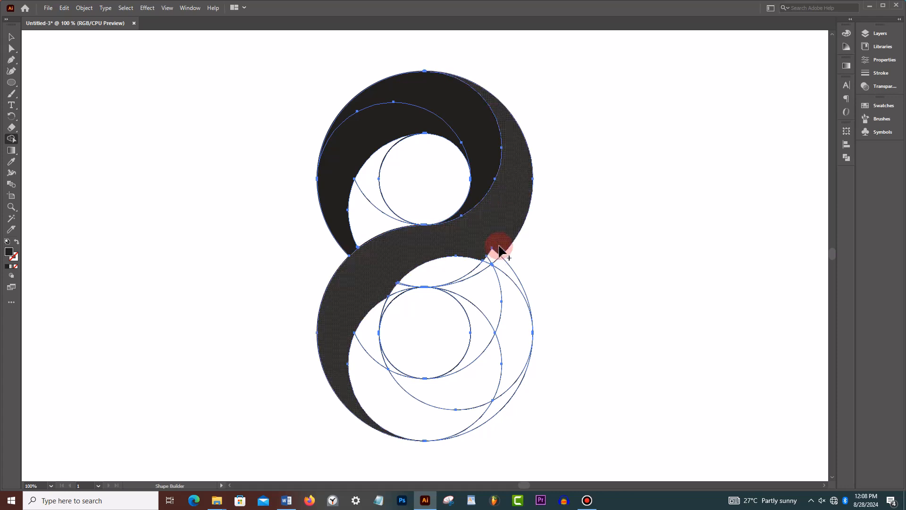
{"action": "mouse_move", "coordinate": [499, 251]}
{"action": "left_mouse_down"}
{"action": "mouse_move", "coordinate": [480, 269]}
{"action": "mouse_move", "coordinate": [456, 272]}
{"action": "left_mouse_up"}
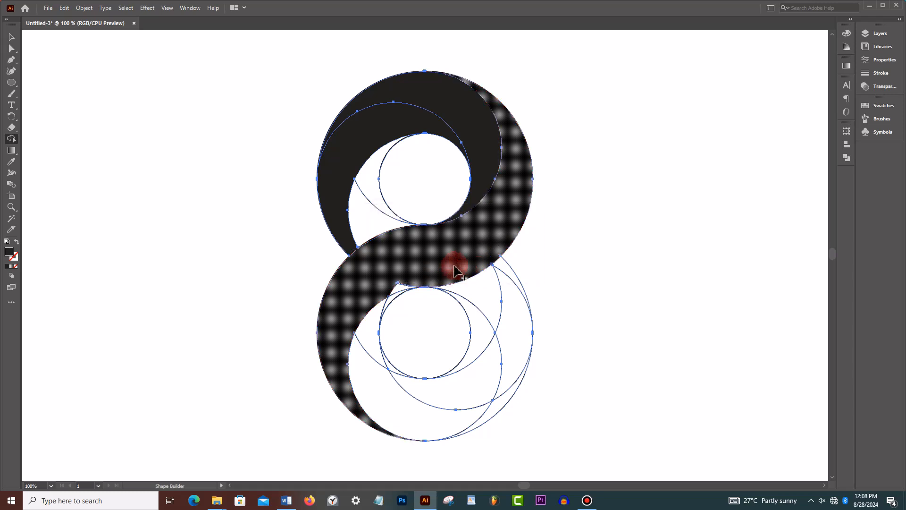
{"action": "mouse_move", "coordinate": [390, 293]}
{"action": "left_mouse_down"}
{"action": "mouse_move", "coordinate": [487, 267]}
{"action": "mouse_move", "coordinate": [404, 284]}
{"action": "left_mouse_up"}
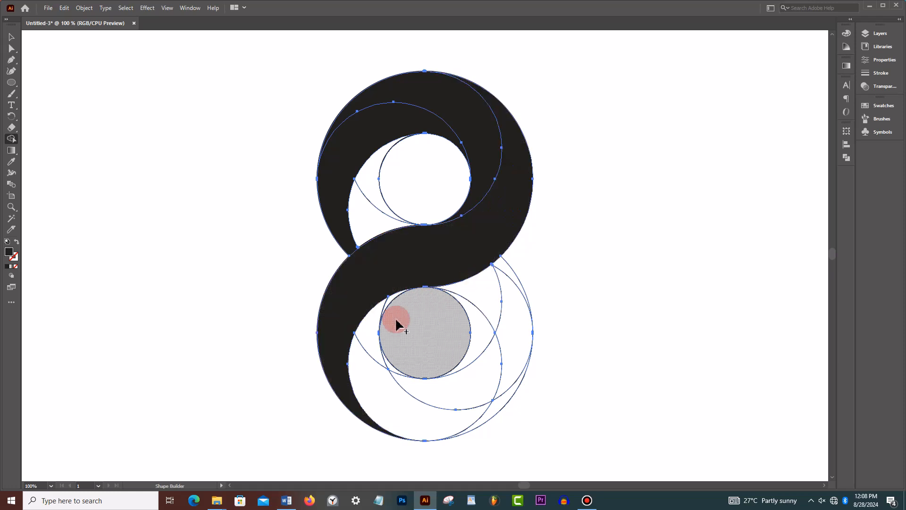
- Merge the leftover upper inner-left region and the lower ring's inner-right, outer-right and bottom regions into filled shapes, and deselect the artwork
{"action": "left_click", "coordinate": [382, 225]}
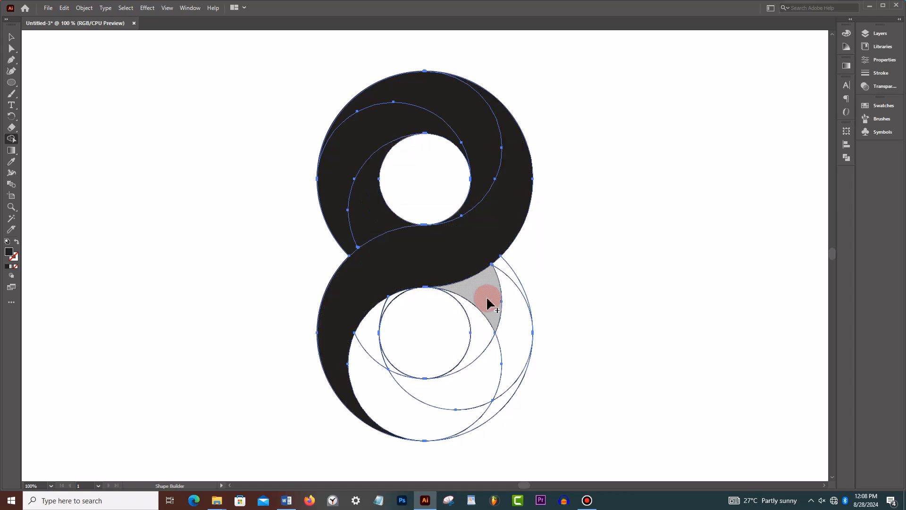
{"action": "left_click_drag", "start_coordinate": [473, 288], "coordinate": [478, 330]}
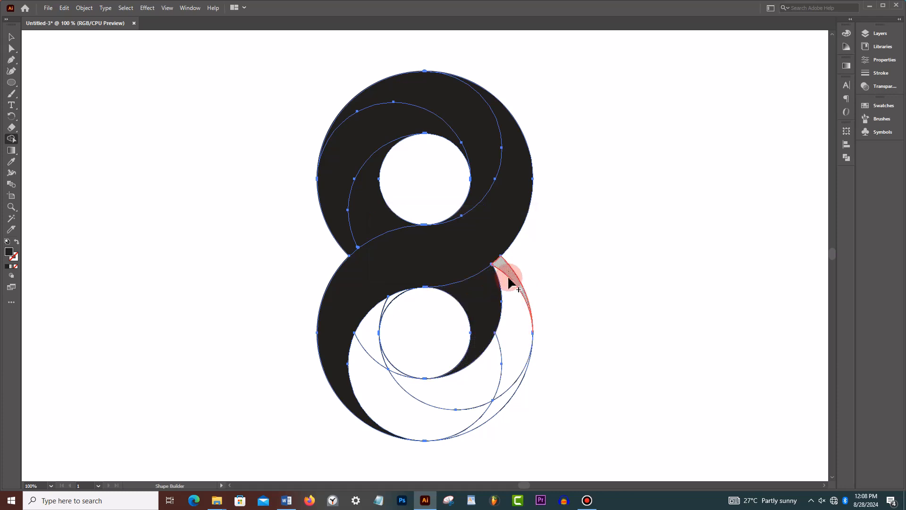
{"action": "mouse_move", "coordinate": [508, 281]}
{"action": "left_mouse_down"}
{"action": "mouse_move", "coordinate": [509, 336]}
{"action": "mouse_move", "coordinate": [488, 375]}
{"action": "mouse_move", "coordinate": [449, 388]}
{"action": "mouse_move", "coordinate": [413, 388]}
{"action": "mouse_move", "coordinate": [397, 376]}
{"action": "left_mouse_up"}
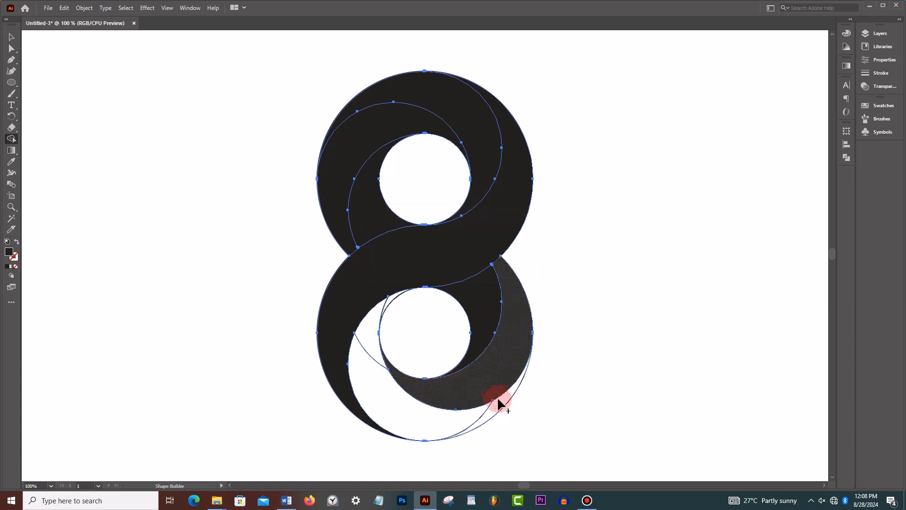
{"action": "mouse_move", "coordinate": [505, 405]}
{"action": "left_mouse_down"}
{"action": "mouse_move", "coordinate": [429, 418]}
{"action": "mouse_move", "coordinate": [390, 397]}
{"action": "mouse_move", "coordinate": [371, 359]}
{"action": "mouse_move", "coordinate": [376, 314]}
{"action": "mouse_move", "coordinate": [387, 306]}
{"action": "mouse_move", "coordinate": [380, 319]}
{"action": "mouse_move", "coordinate": [546, 426]}
{"action": "left_mouse_up"}
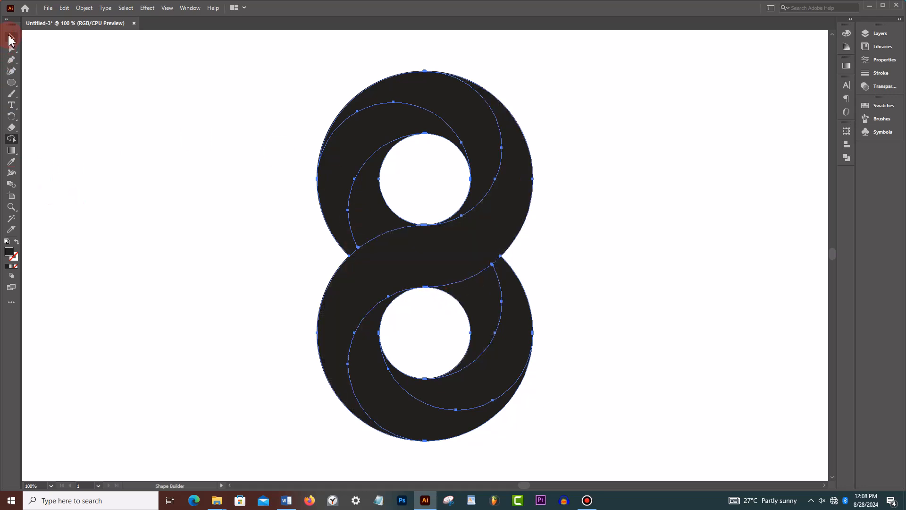
{"action": "left_click", "coordinate": [12, 38]}
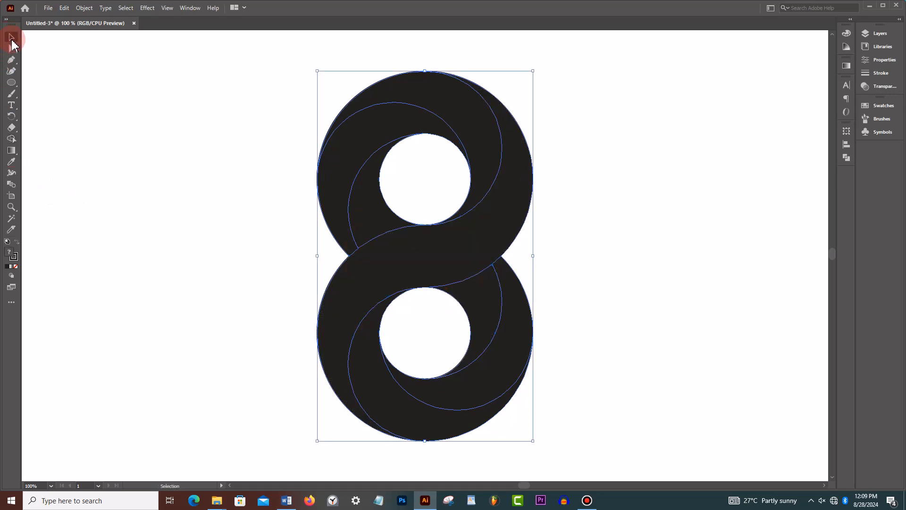
{"action": "left_click", "coordinate": [128, 150]}
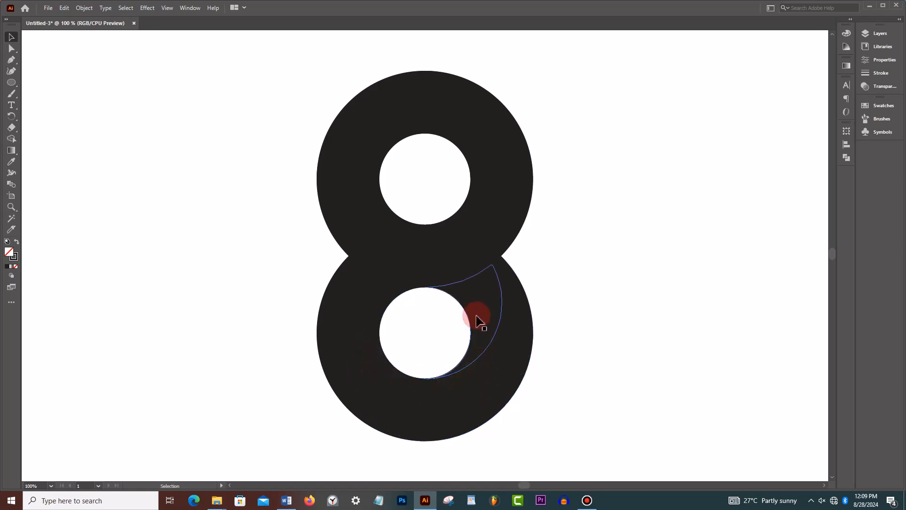
{"action": "left_click", "coordinate": [884, 107]}
{"action": "left_click", "coordinate": [884, 106]}
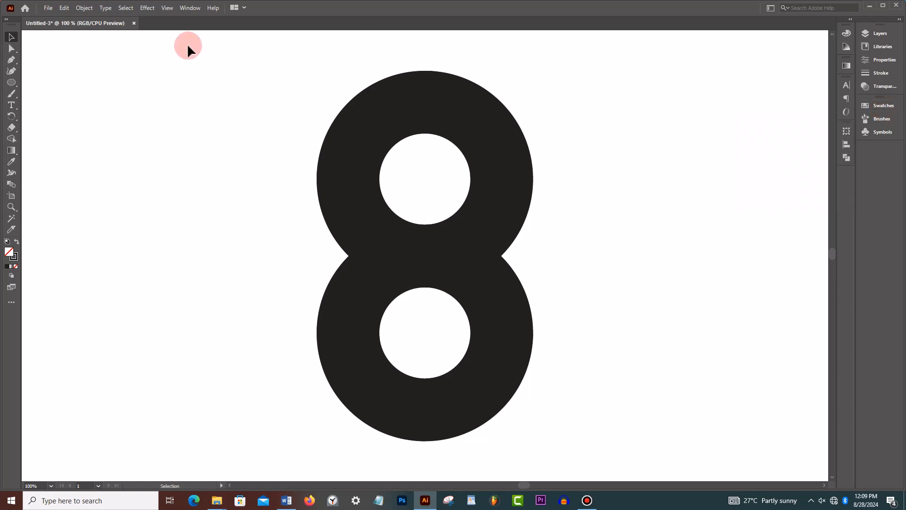
{"action": "left_click", "coordinate": [189, 8]}
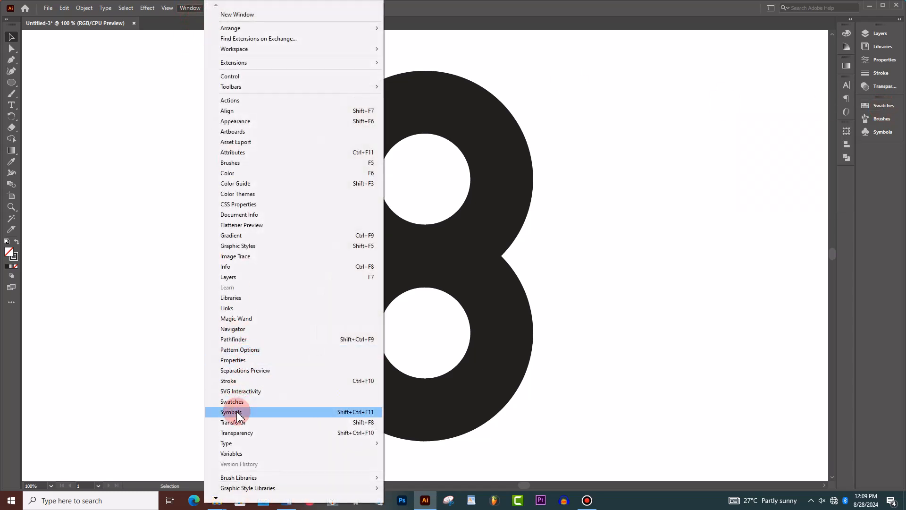
{"action": "left_click", "coordinate": [850, 76]}
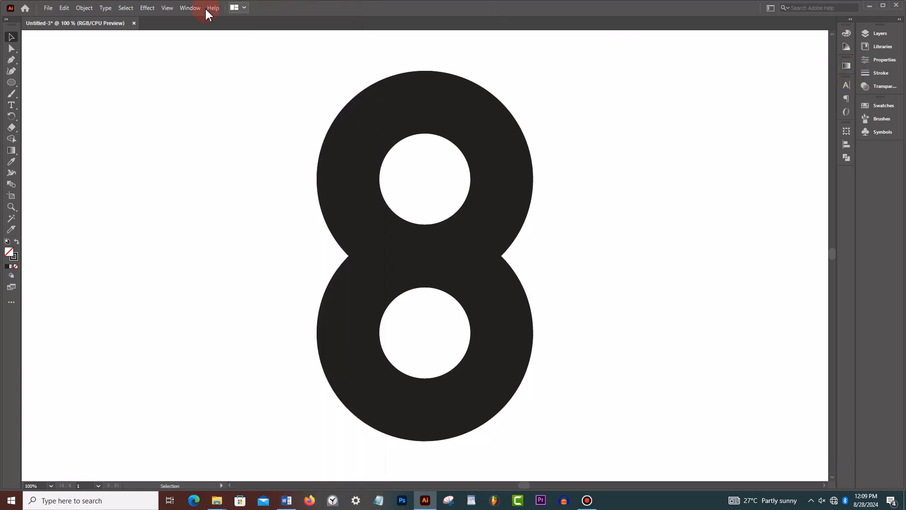
{"action": "left_click", "coordinate": [191, 10]}
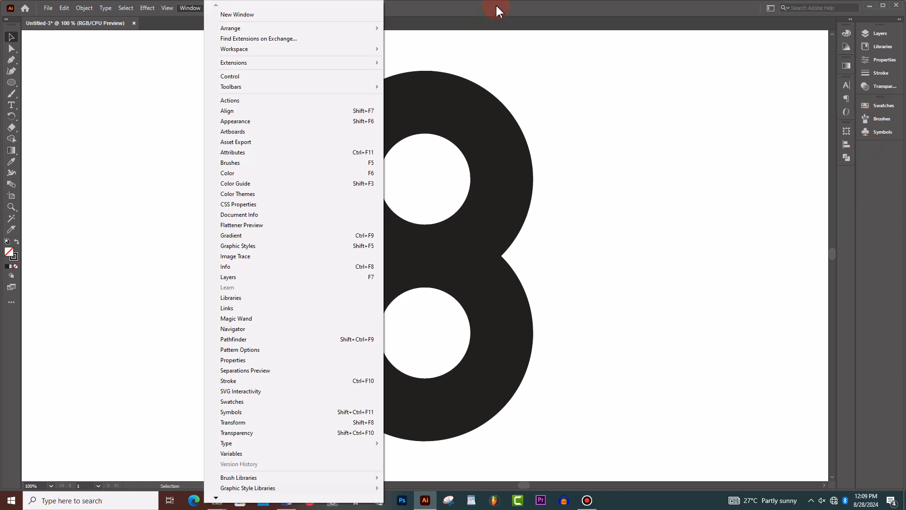
{"action": "left_click", "coordinate": [510, 11]}
- Make the CMYK Blue and CMYK Cyan swatches global colors
{"action": "left_click", "coordinate": [882, 106]}
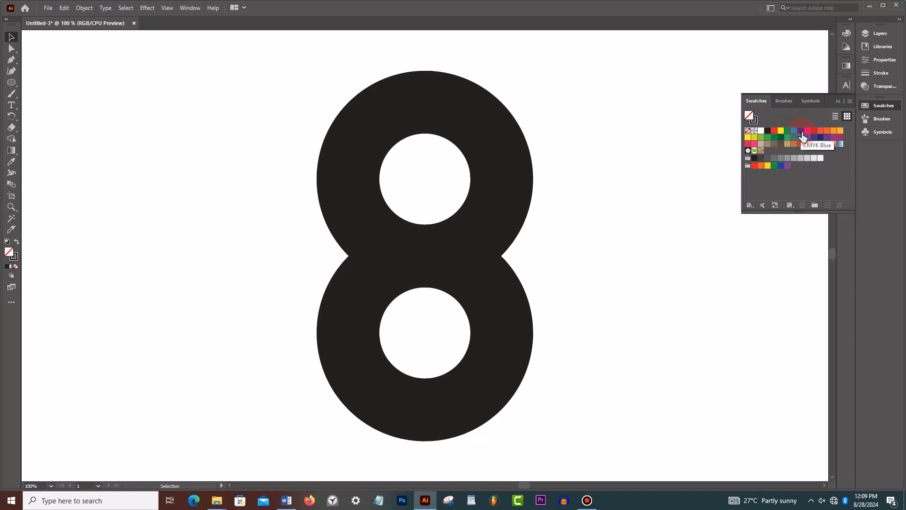
{"action": "double_click", "coordinate": [802, 137]}
{"action": "left_click", "coordinate": [695, 135]}
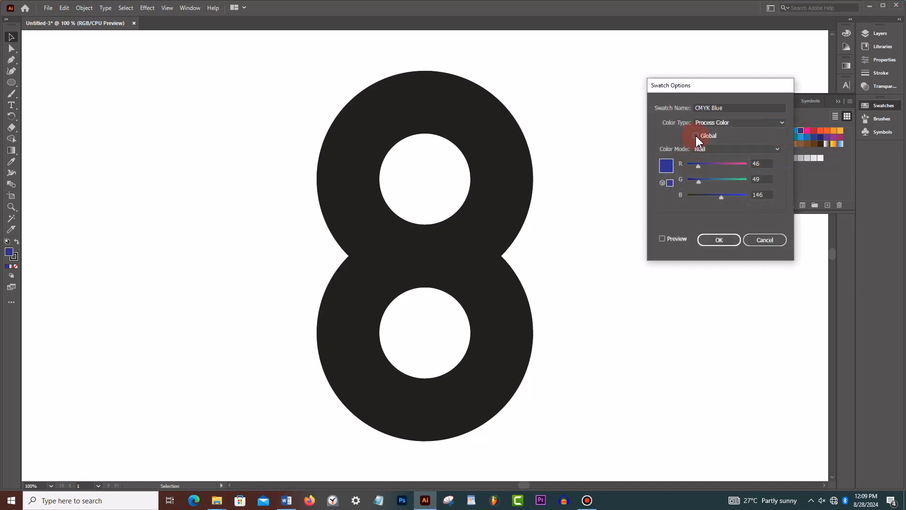
{"action": "left_click", "coordinate": [729, 242]}
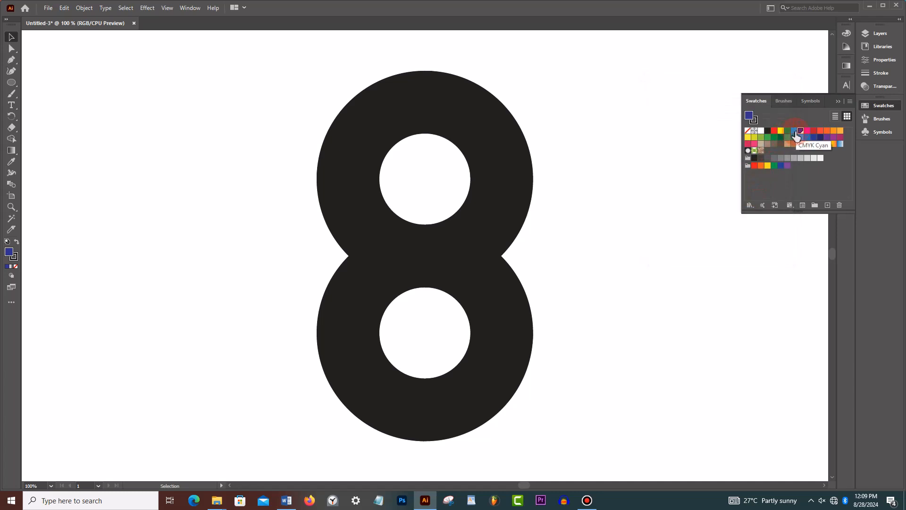
{"action": "double_click", "coordinate": [794, 132]}
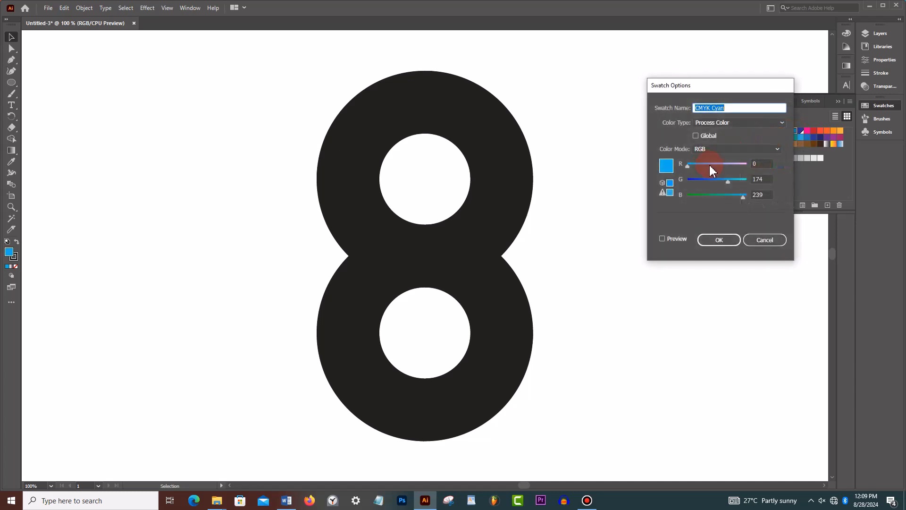
{"action": "left_click", "coordinate": [698, 137]}
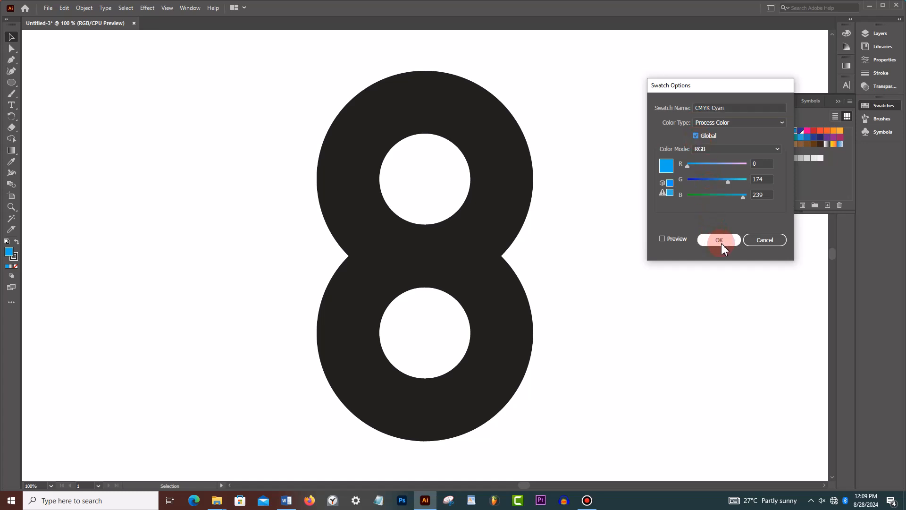
{"action": "left_click", "coordinate": [838, 103]}
- Fill the upper ring's left crescent with a linear gradient and set its end stop to CMYK Blue
{"action": "left_click", "coordinate": [362, 151]}
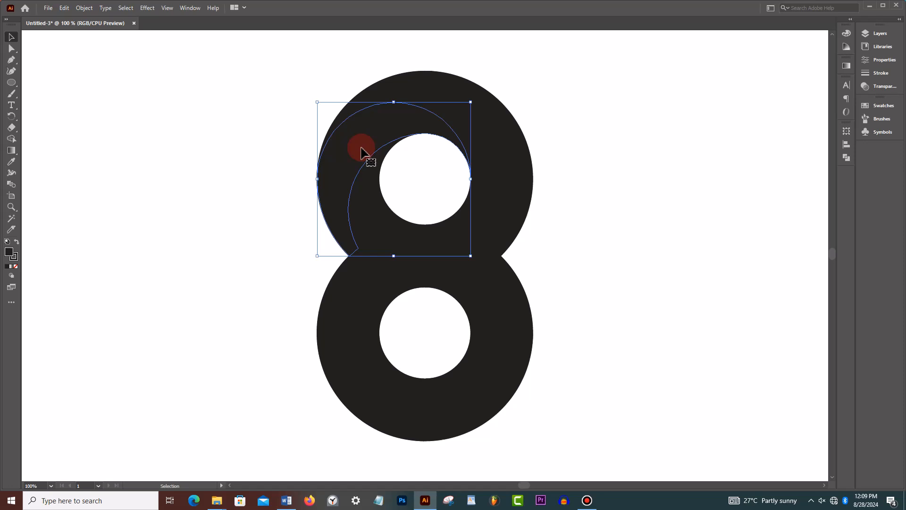
{"action": "left_click", "coordinate": [846, 66]}
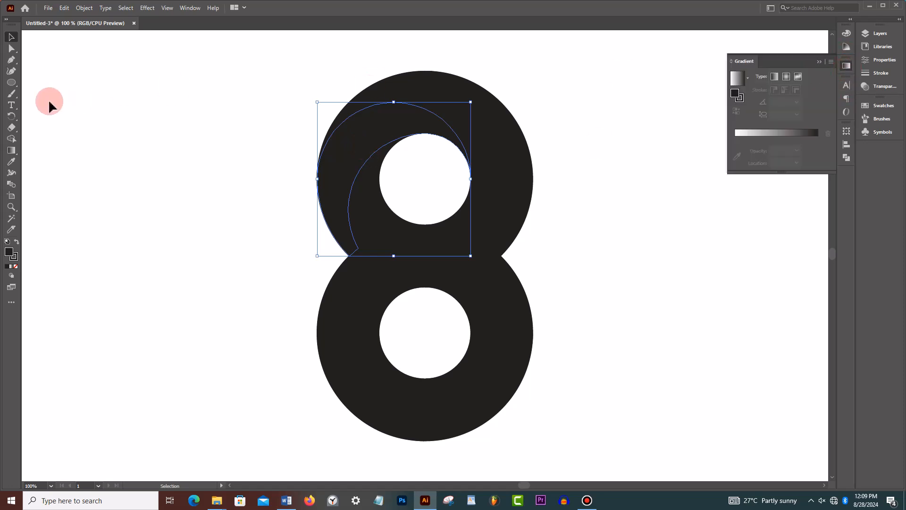
{"action": "left_click", "coordinate": [12, 150]}
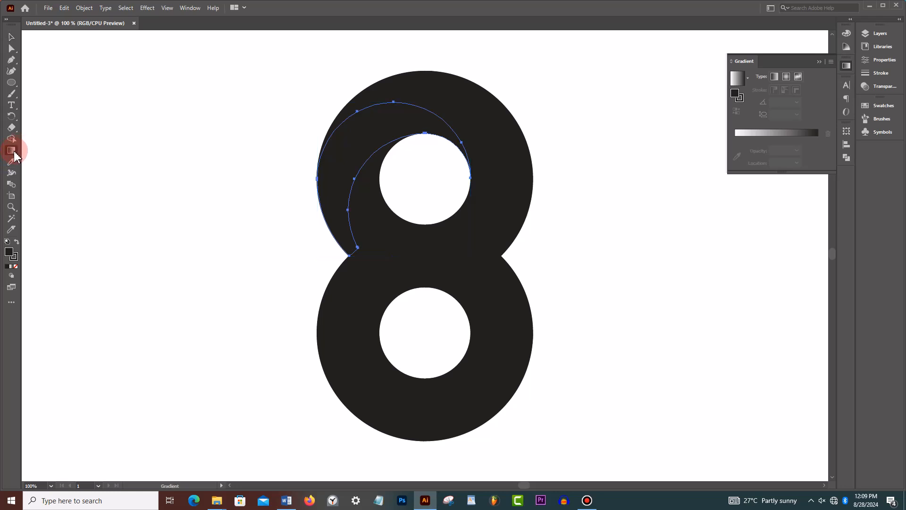
{"action": "left_click", "coordinate": [739, 80]}
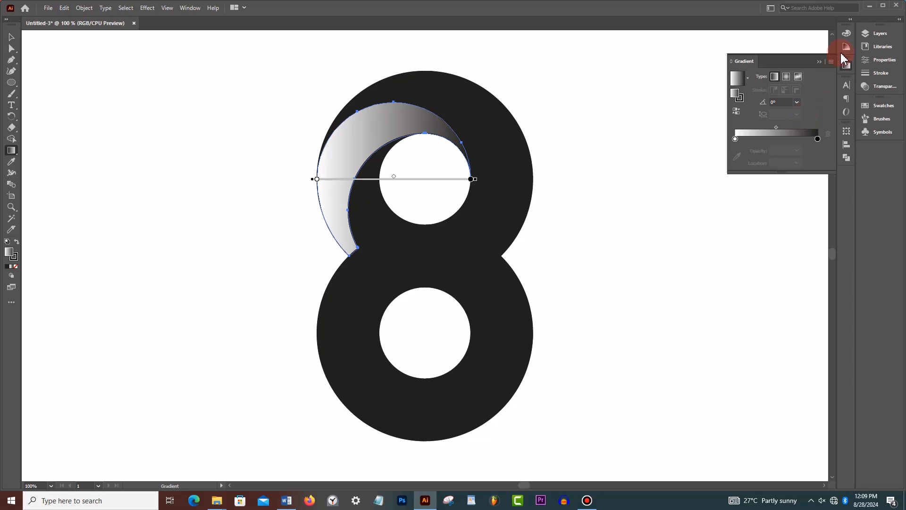
{"action": "double_click", "coordinate": [818, 140]}
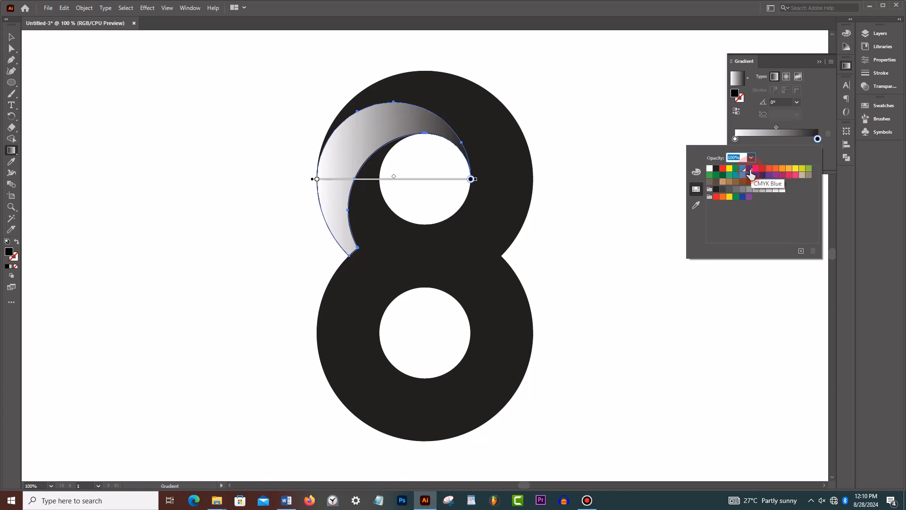
{"action": "left_click", "coordinate": [749, 170]}
{"action": "left_click", "coordinate": [822, 120]}
- Set the start stop of the crescent's gradient to CMYK Cyan
{"action": "left_click", "coordinate": [735, 139]}
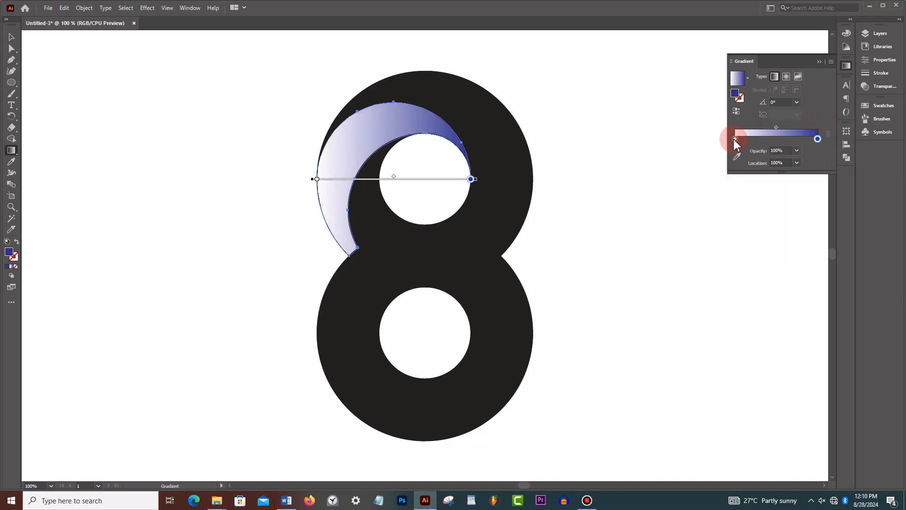
{"action": "double_click", "coordinate": [734, 139]}
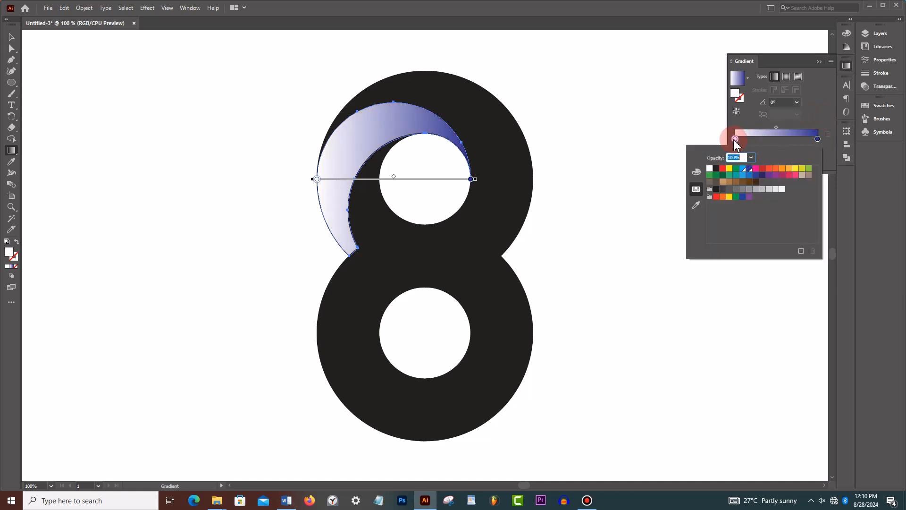
{"action": "left_click", "coordinate": [743, 175]}
{"action": "left_click", "coordinate": [815, 112]}
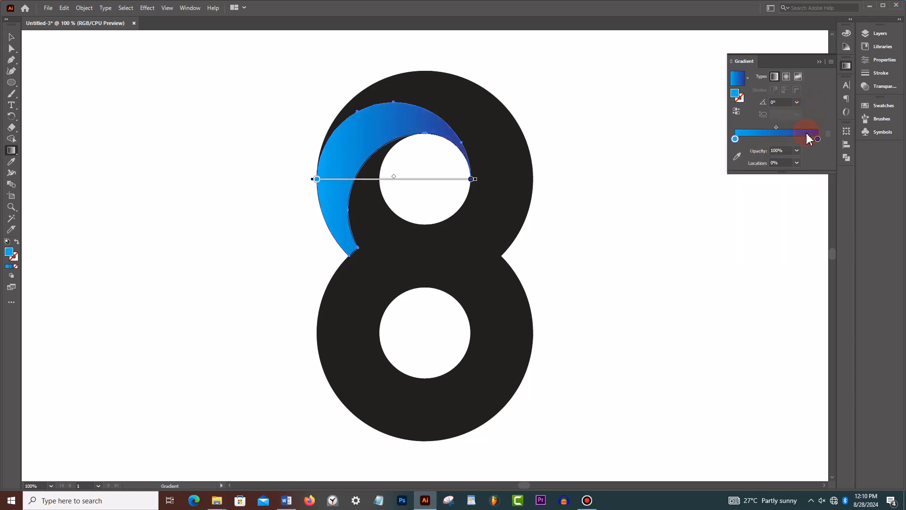
{"action": "left_click", "coordinate": [819, 61]}
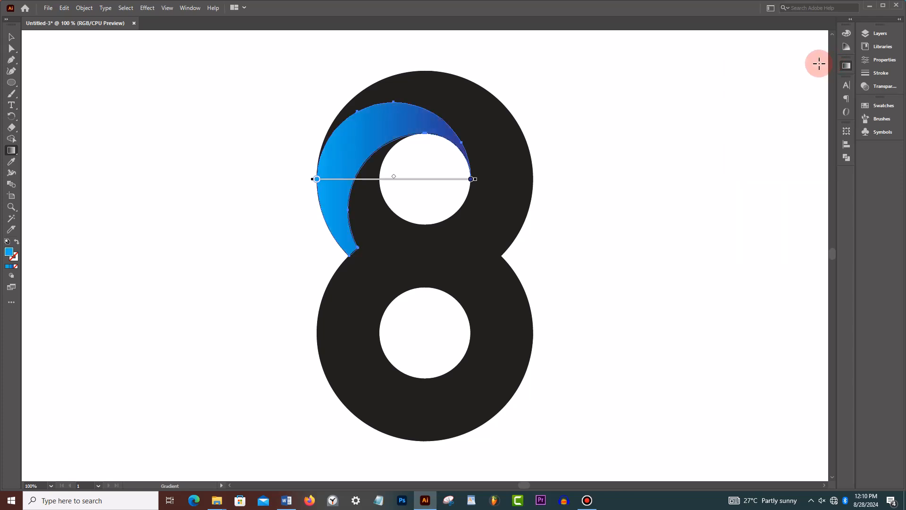
- Select the whole figure and copy the crescent's cyan-to-blue gradient onto all its shapes with the Eyedropper
{"action": "left_click", "coordinate": [12, 38]}
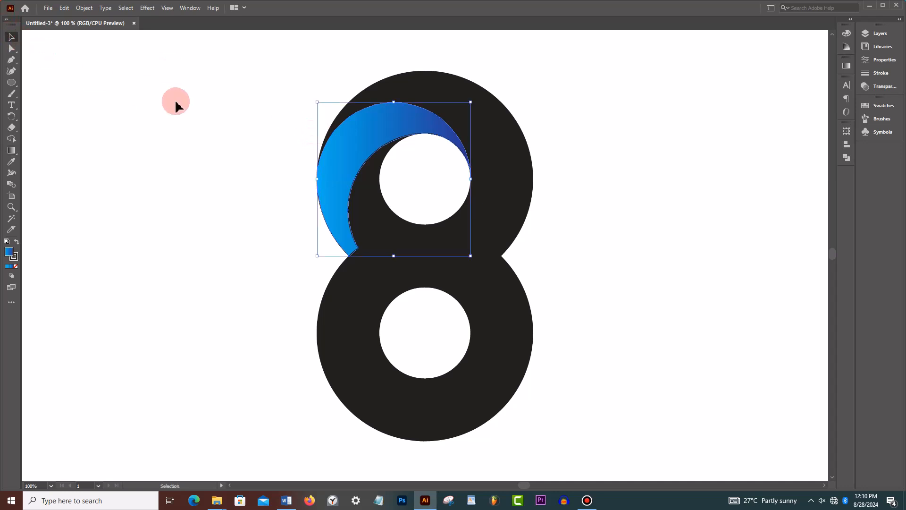
{"action": "left_click_drag", "start_coordinate": [207, 72], "coordinate": [642, 463]}
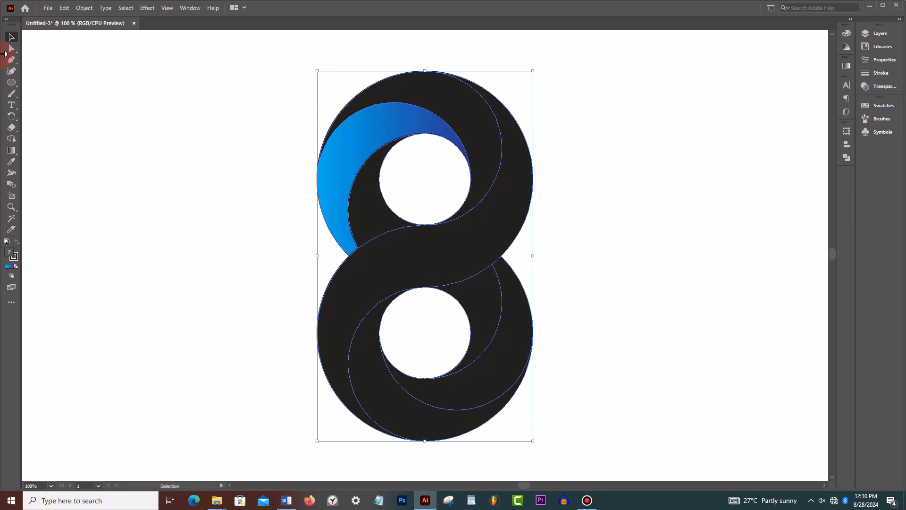
{"action": "left_click", "coordinate": [12, 163]}
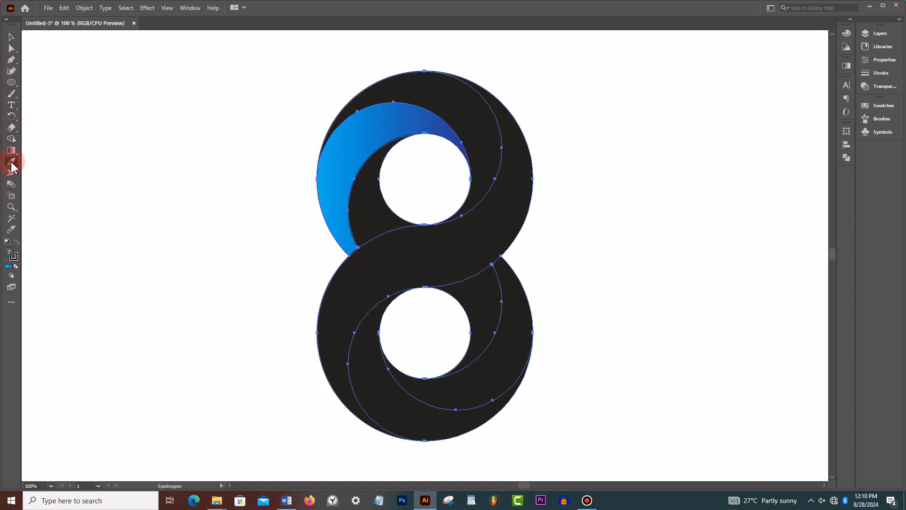
{"action": "left_click", "coordinate": [378, 124]}
{"action": "left_click", "coordinate": [362, 140]}
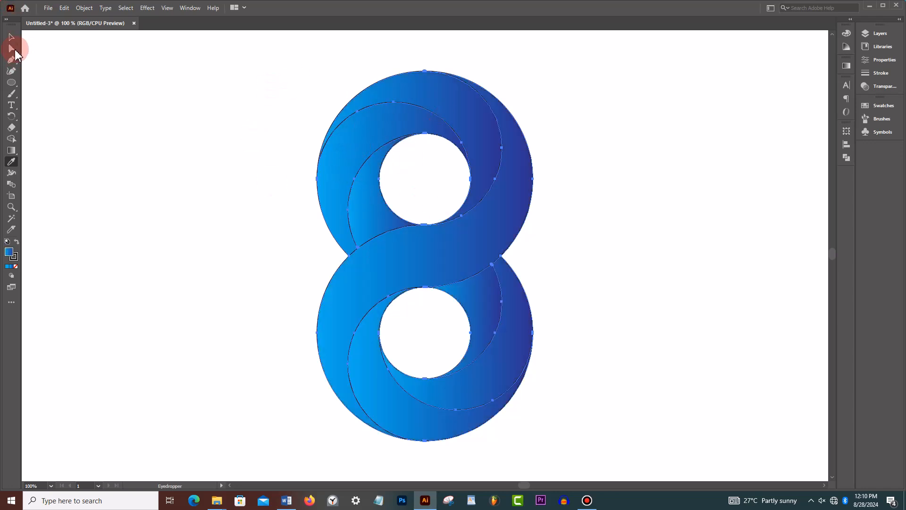
- Remove the stroke from all shapes of the figure 8 and deselect the artwork
{"action": "left_click", "coordinate": [10, 38]}
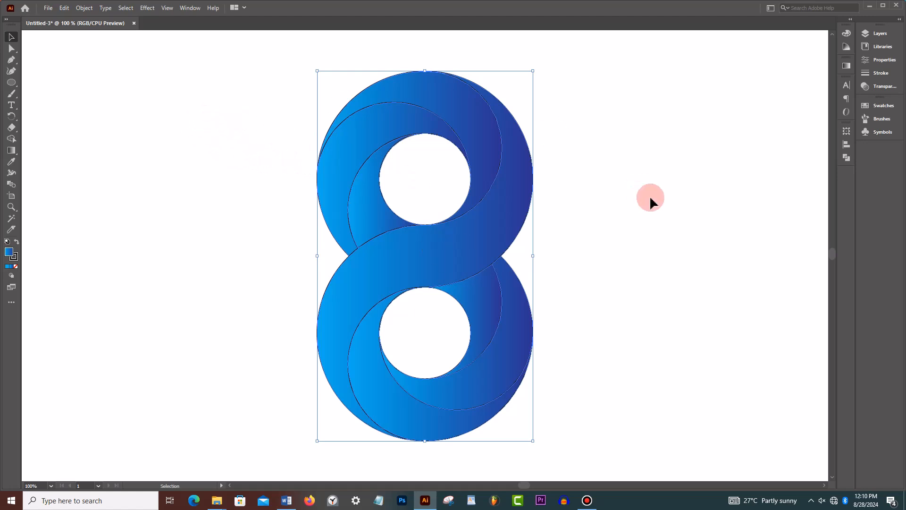
{"action": "left_click", "coordinate": [881, 60]}
{"action": "left_click", "coordinate": [746, 146]}
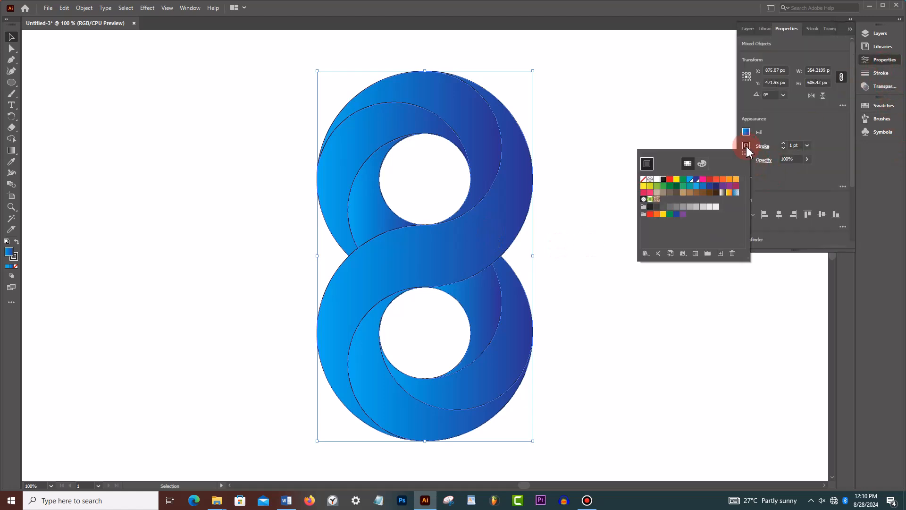
{"action": "left_click", "coordinate": [643, 179]}
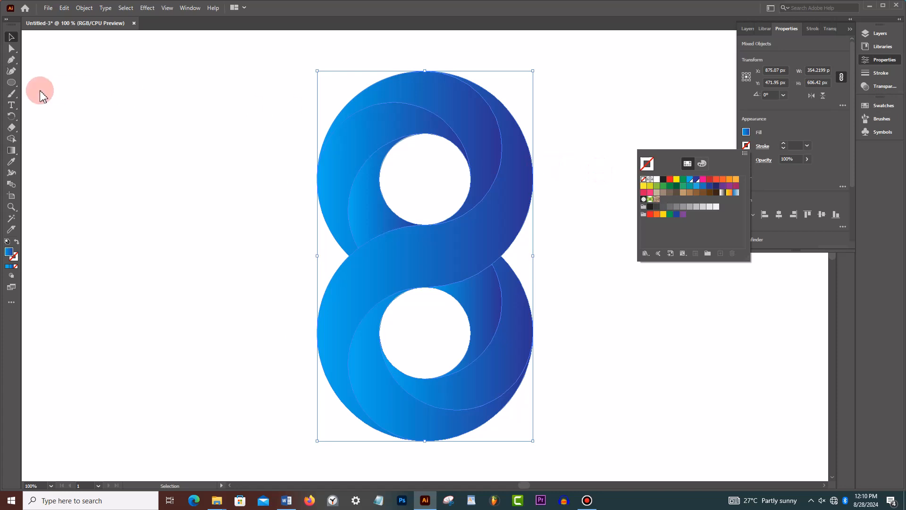
{"action": "left_click", "coordinate": [11, 38]}
{"action": "left_click", "coordinate": [154, 120]}
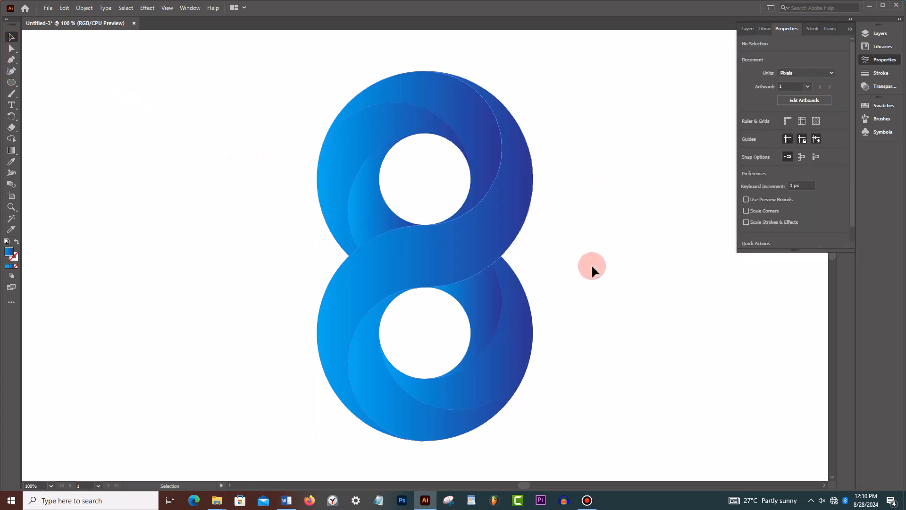
{"action": "left_click_drag", "start_coordinate": [233, 70], "coordinate": [651, 439]}
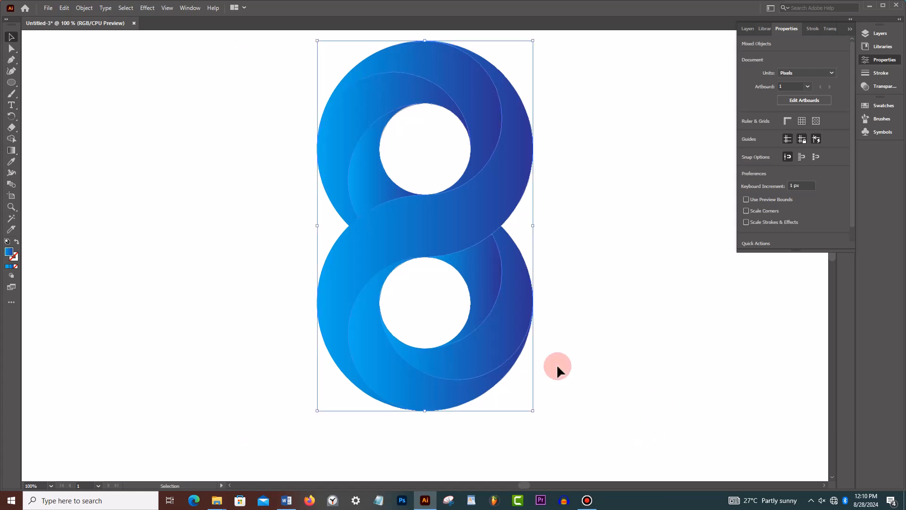
{"action": "left_click", "coordinate": [630, 295]}
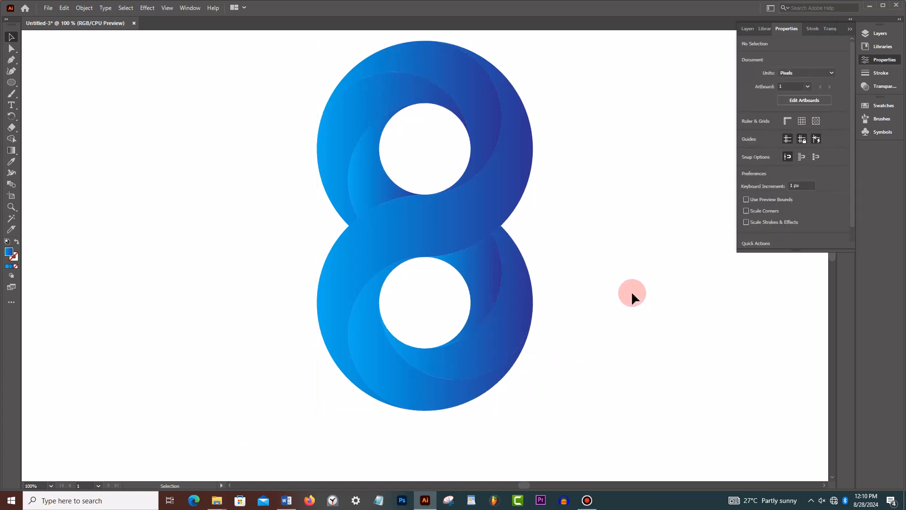
- Reverse the gradients of the upper ring's left crescent and the lower ring's inner-right shape
{"action": "left_click", "coordinate": [380, 108]}
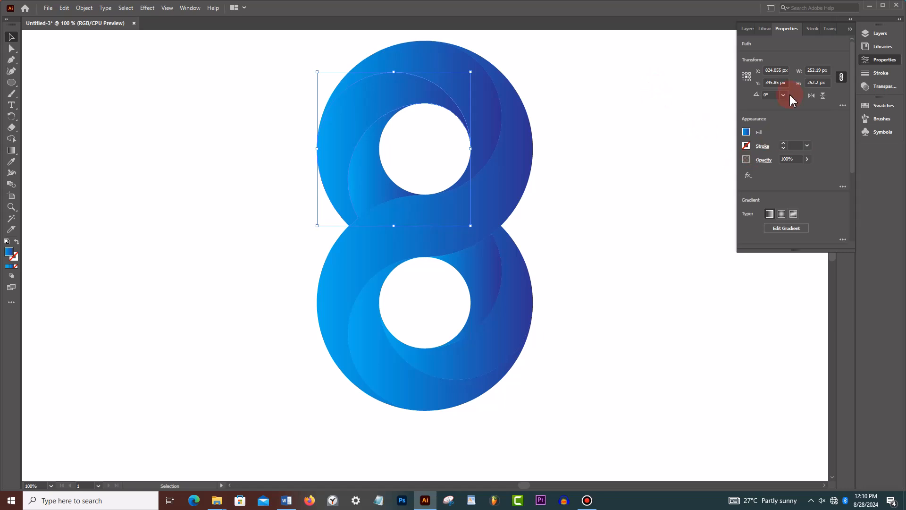
{"action": "left_click", "coordinate": [850, 30]}
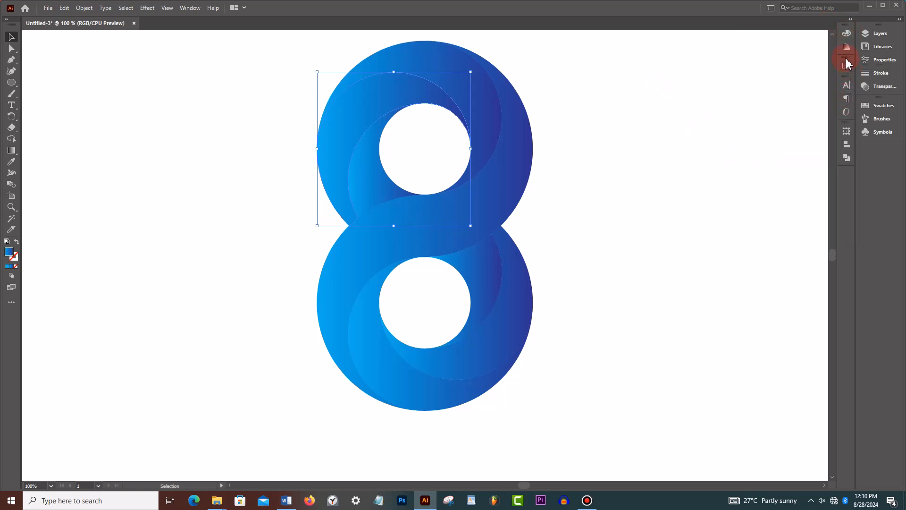
{"action": "left_click", "coordinate": [848, 68]}
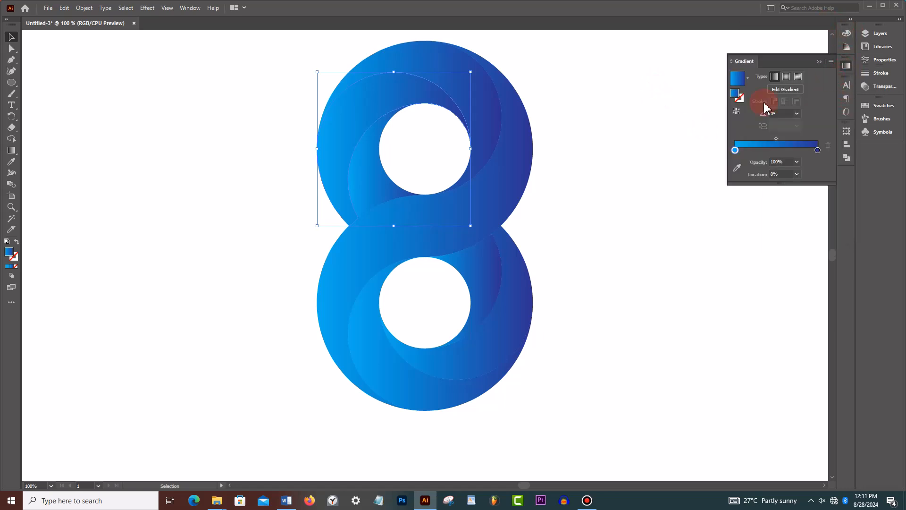
{"action": "left_click", "coordinate": [736, 112]}
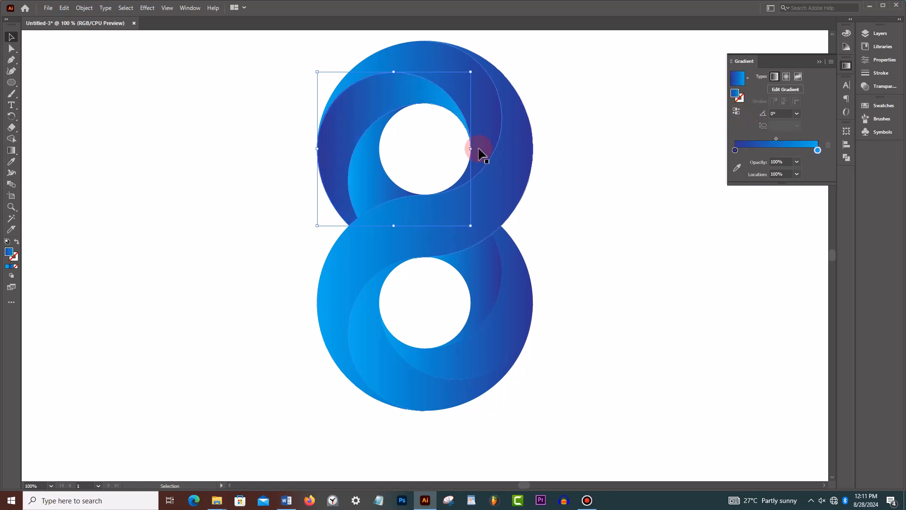
{"action": "left_click", "coordinate": [487, 294]}
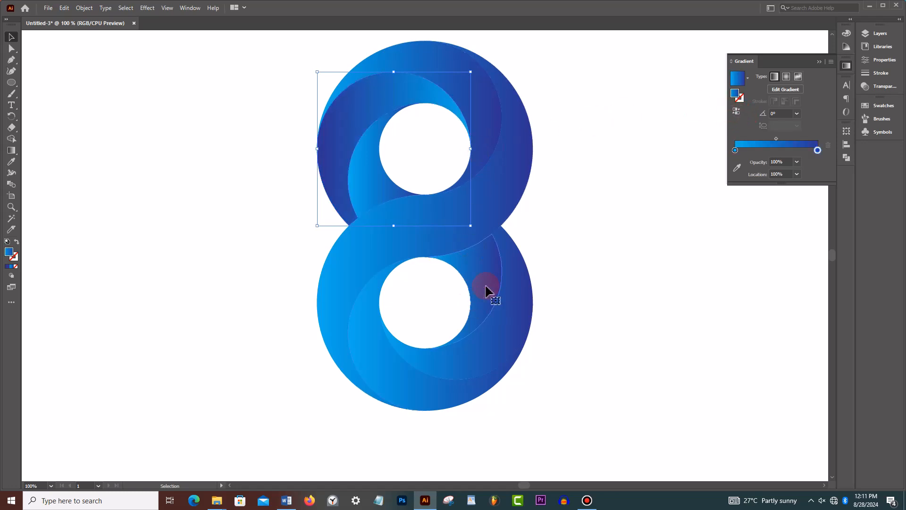
{"action": "left_click", "coordinate": [737, 111]}
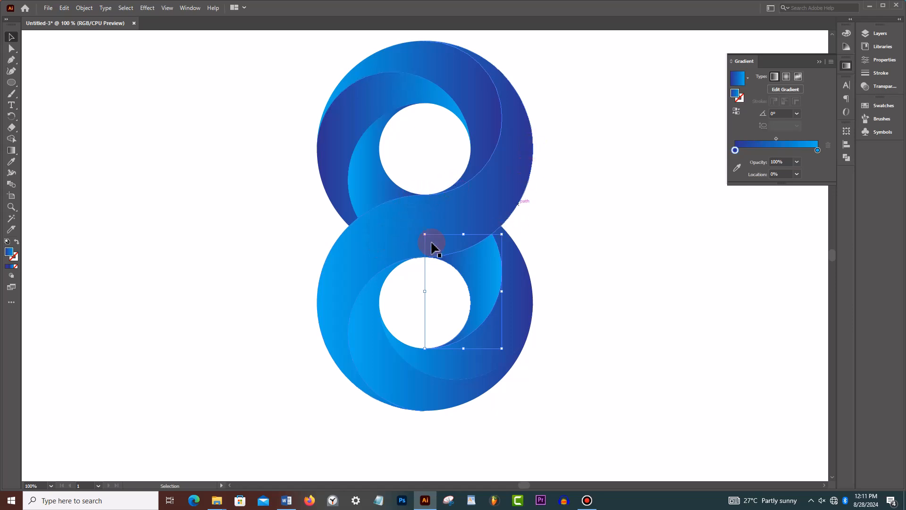
- Change the S-shaped band's gradient to radial and reverse the gradient of the lower ring's bottom crescent
{"action": "left_click", "coordinate": [350, 289]}
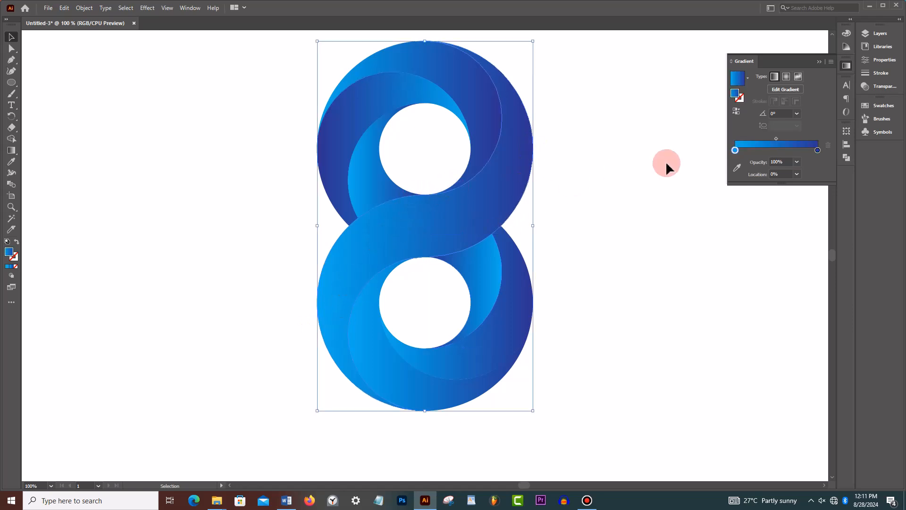
{"action": "left_click", "coordinate": [788, 79]}
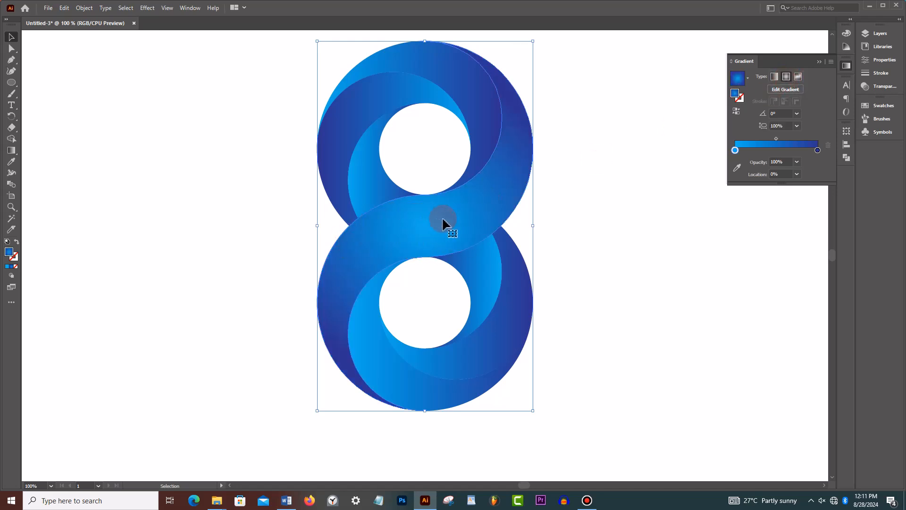
{"action": "left_click", "coordinate": [388, 375]}
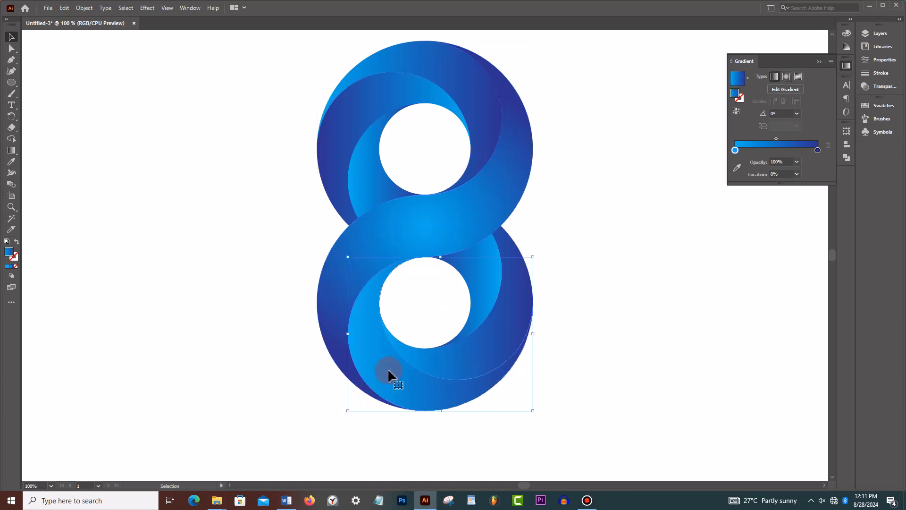
{"action": "left_click", "coordinate": [737, 111]}
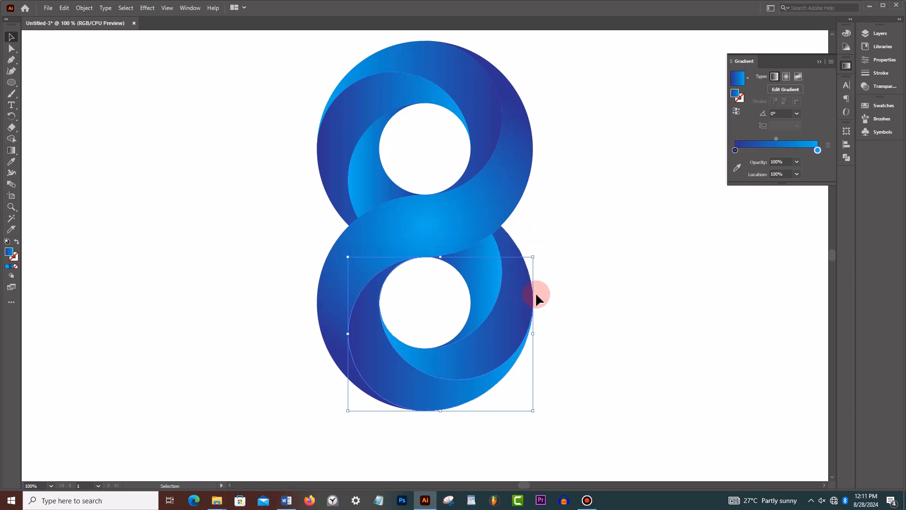
- Reverse the gradient of the upper ring's inner-left shape and deselect it
{"action": "left_click", "coordinate": [488, 100]}
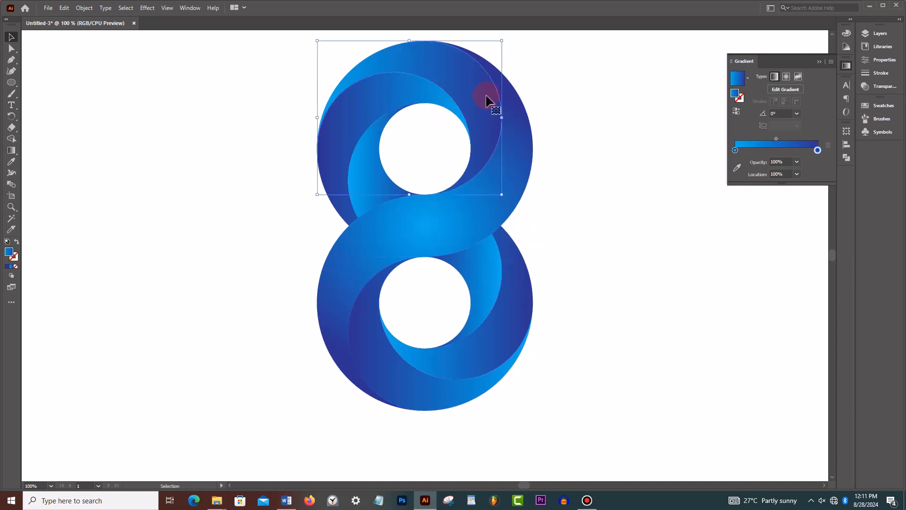
{"action": "left_click", "coordinate": [370, 155]}
{"action": "left_click", "coordinate": [736, 112]}
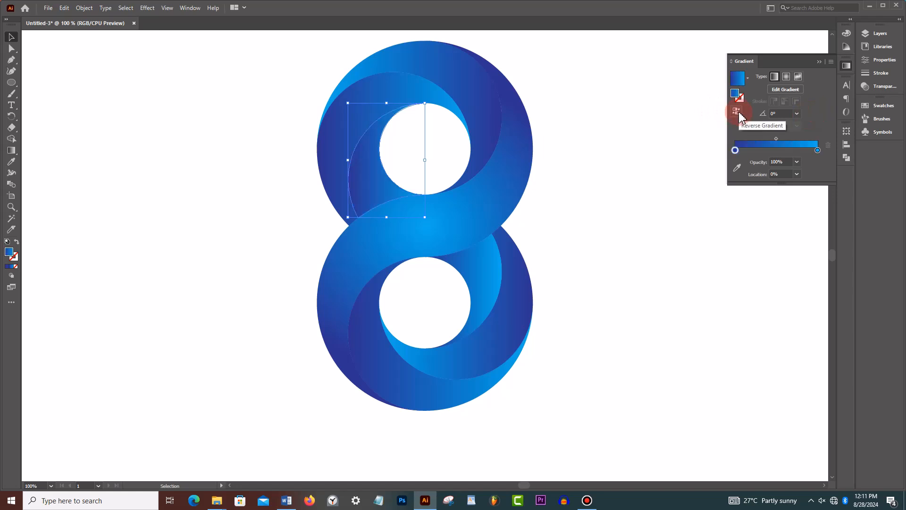
{"action": "left_click", "coordinate": [584, 218]}
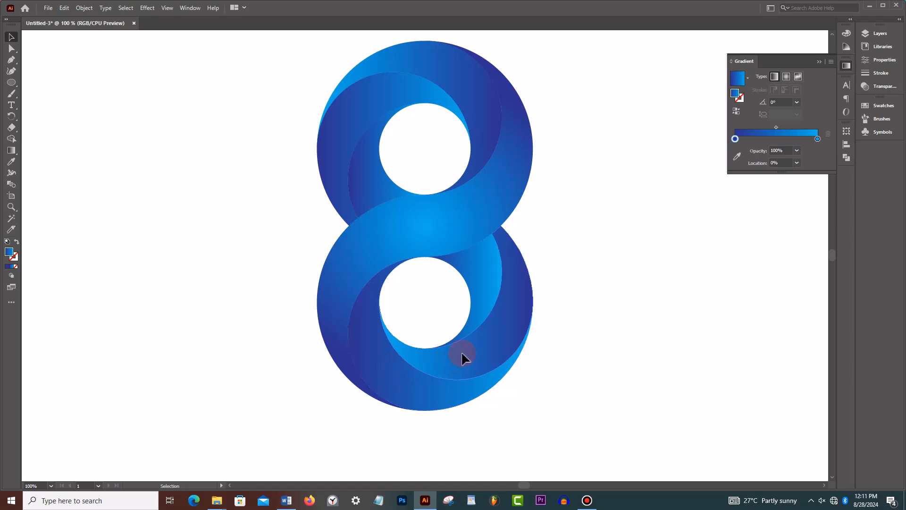
- Flip the gradient of the lower ring's inner-right shape back to run from cyan to blue, and deselect it
{"action": "left_click", "coordinate": [480, 315]}
{"action": "left_click", "coordinate": [485, 307]}
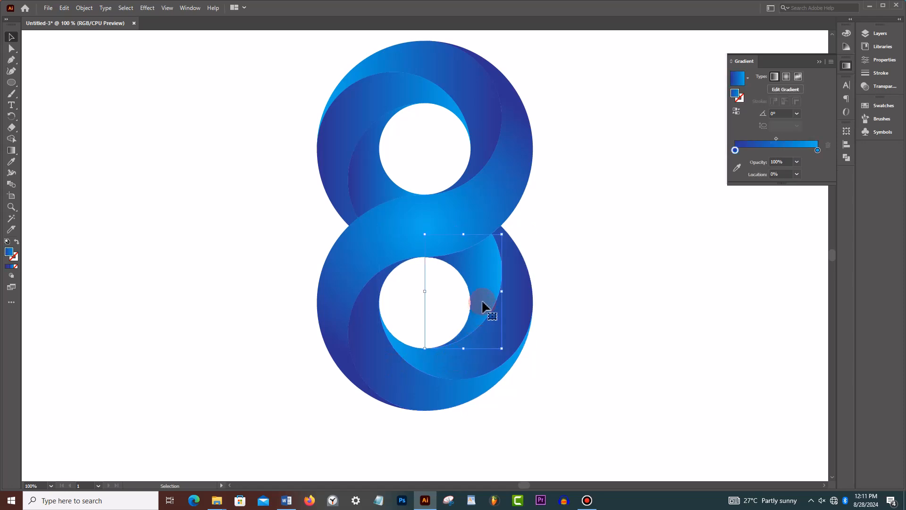
{"action": "left_click", "coordinate": [736, 112]}
{"action": "left_click", "coordinate": [608, 290]}
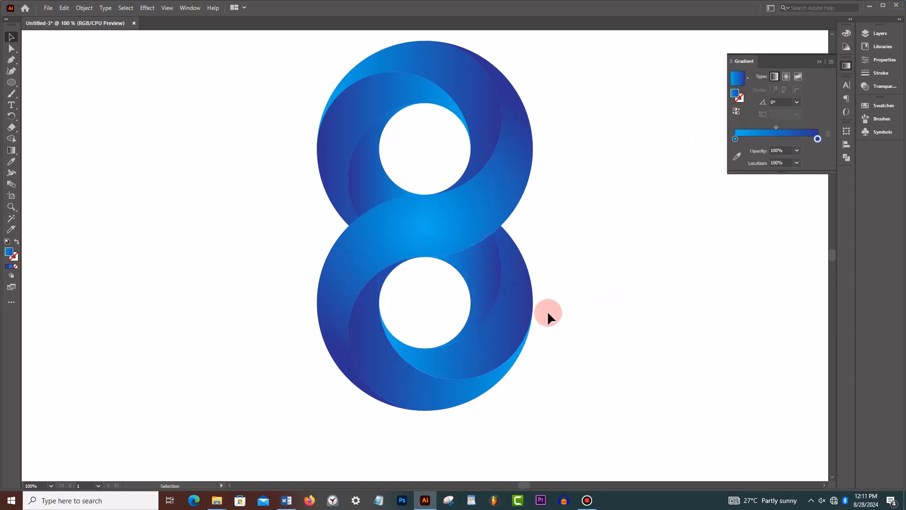
- Reverse the gradient of the lower ring's inner-right shape to run from blue to cyan, deselect it, and close the gradient settings
{"action": "left_click", "coordinate": [481, 297]}
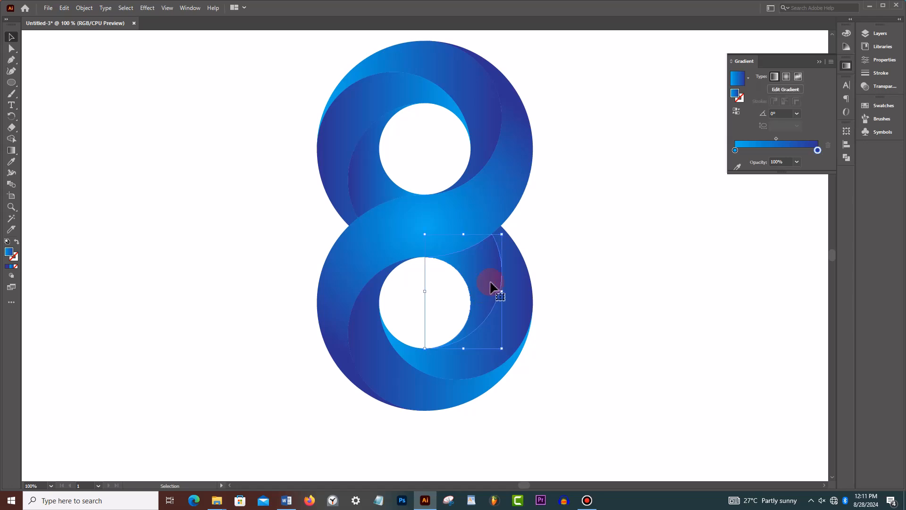
{"action": "left_click", "coordinate": [736, 112]}
{"action": "left_click", "coordinate": [591, 254]}
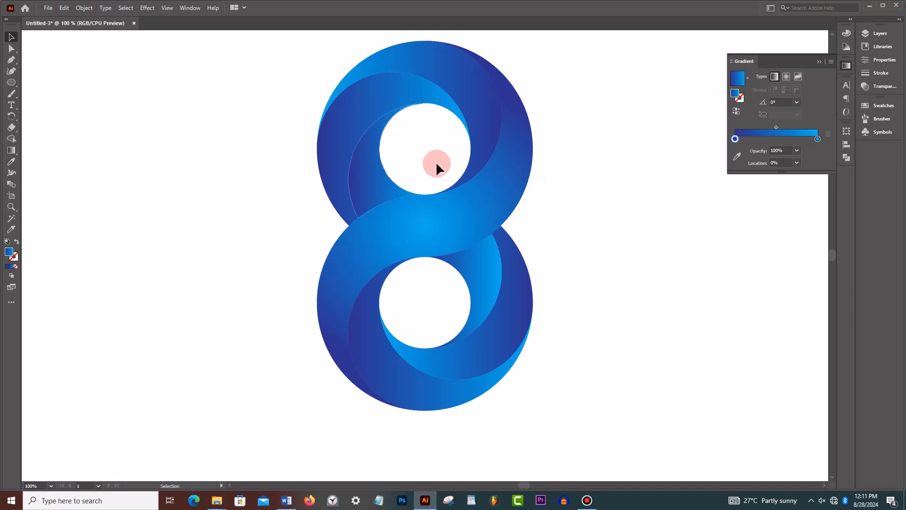
{"action": "left_click", "coordinate": [818, 60]}
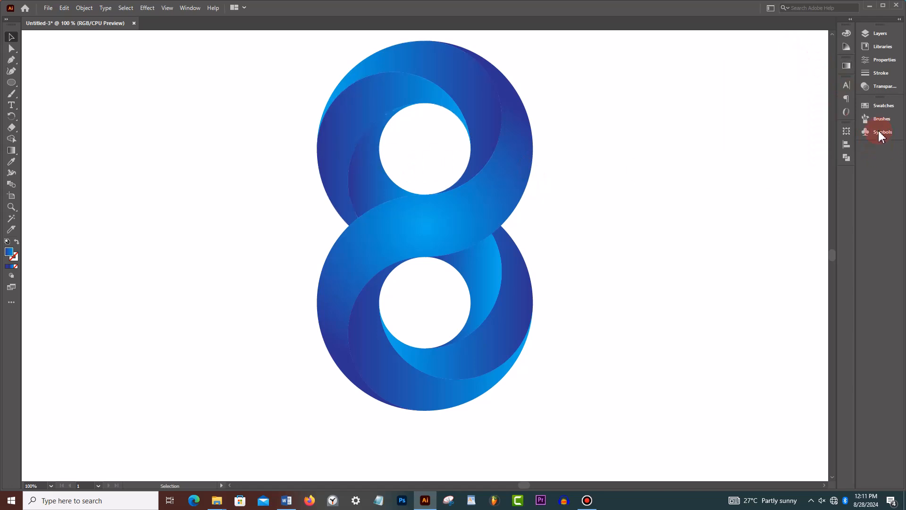
- Open the options of the global CMYK Blue swatch and turn on its preview
{"action": "left_click", "coordinate": [891, 112]}
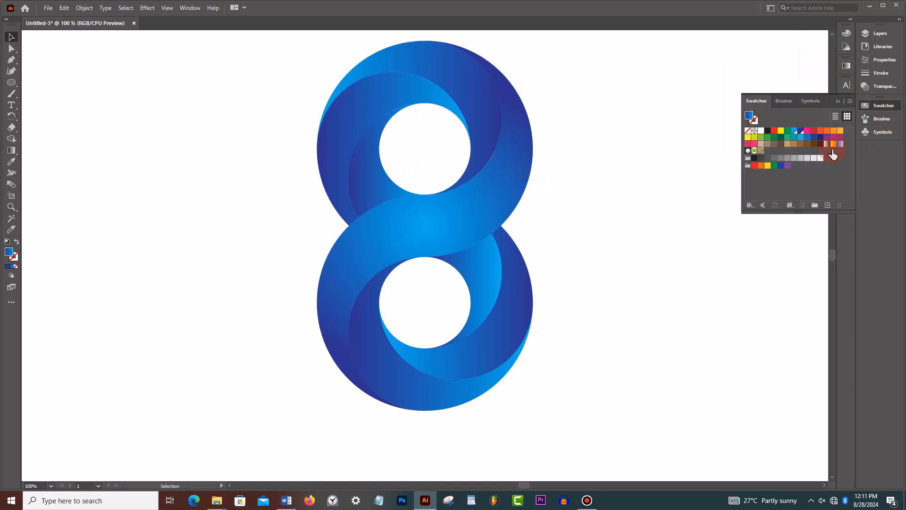
{"action": "double_click", "coordinate": [800, 131]}
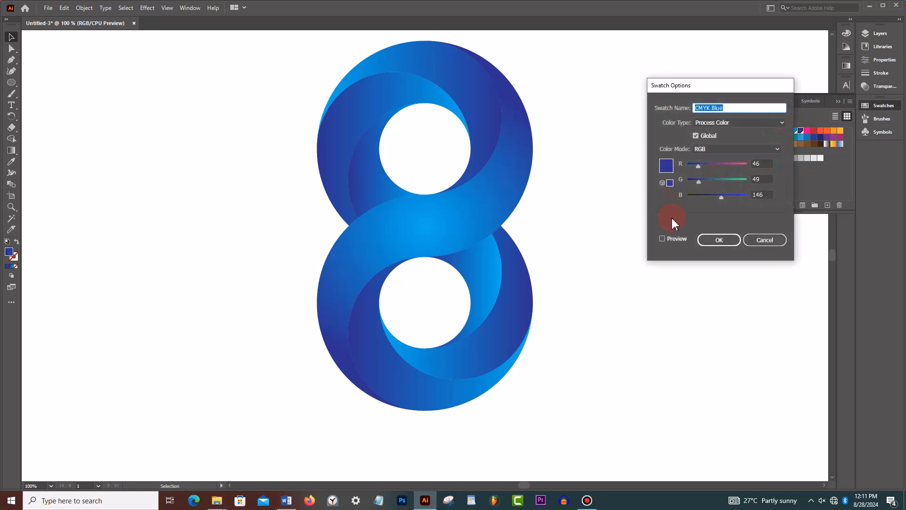
{"action": "left_click", "coordinate": [663, 240]}
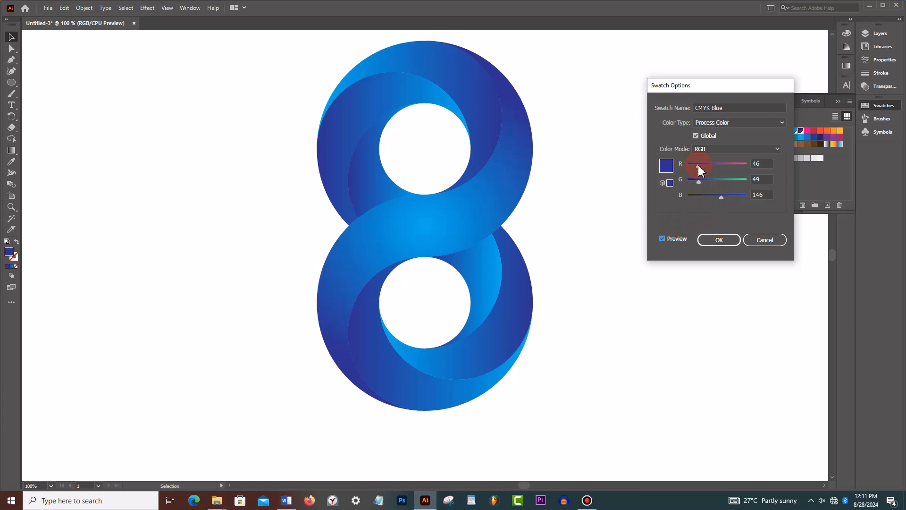
- Try green (RGB 53, 179, 43), bright blue (43, 33, 239) and magenta (205, 33, 239) for the CMYK Blue swatch
{"action": "mouse_move", "coordinate": [700, 170]}
{"action": "left_mouse_down"}
{"action": "mouse_move", "coordinate": [730, 170]}
{"action": "mouse_move", "coordinate": [698, 199]}
{"action": "mouse_move", "coordinate": [729, 180]}
{"action": "mouse_move", "coordinate": [700, 166]}
{"action": "left_mouse_up"}
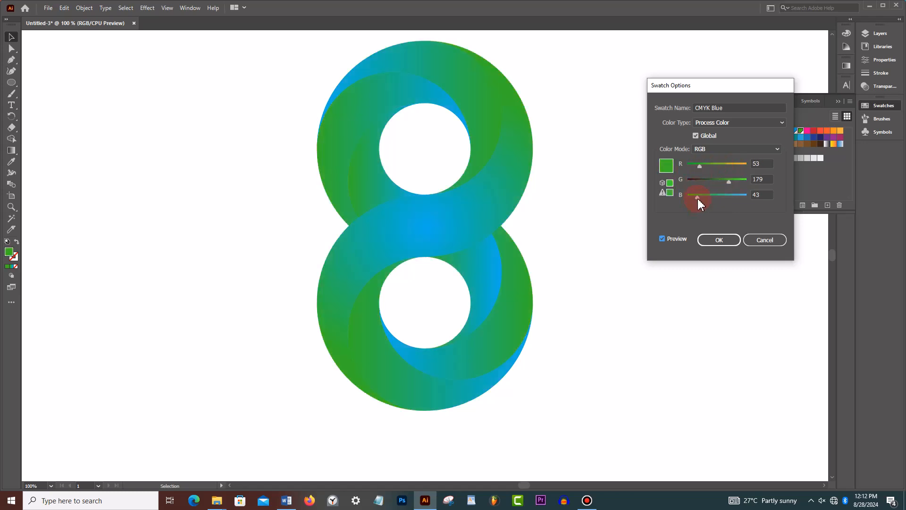
{"action": "left_click_drag", "start_coordinate": [698, 199], "coordinate": [739, 199]}
{"action": "mouse_move", "coordinate": [700, 166]}
{"action": "left_mouse_down"}
{"action": "mouse_move", "coordinate": [718, 166]}
{"action": "mouse_move", "coordinate": [697, 167]}
{"action": "left_mouse_up"}
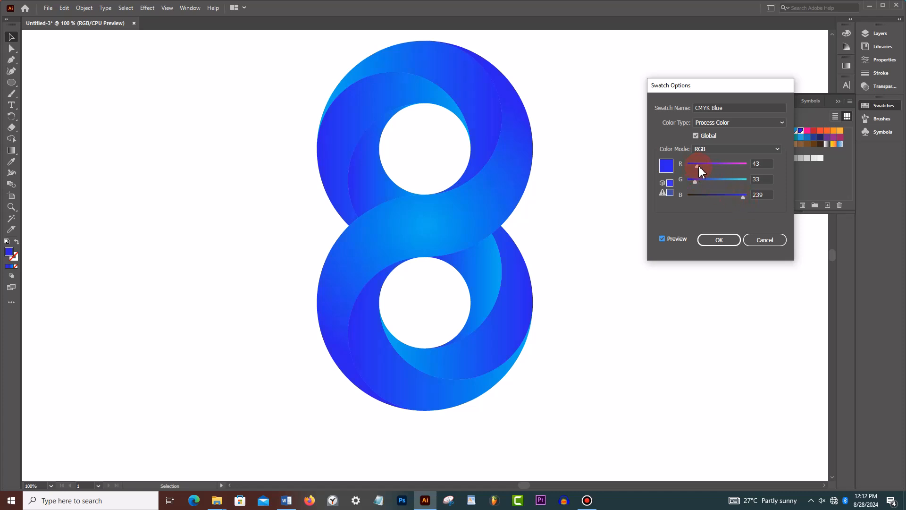
{"action": "left_click_drag", "start_coordinate": [699, 166], "coordinate": [737, 167]}
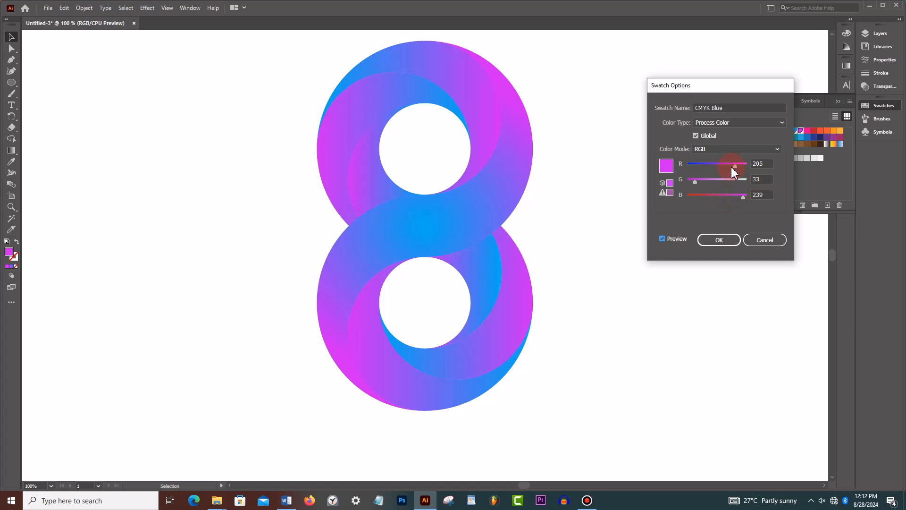
- Set the CMYK Blue swatch to the near-black RGB 37, 46, 39 and apply the change
{"action": "left_click_drag", "start_coordinate": [736, 171], "coordinate": [696, 197]}
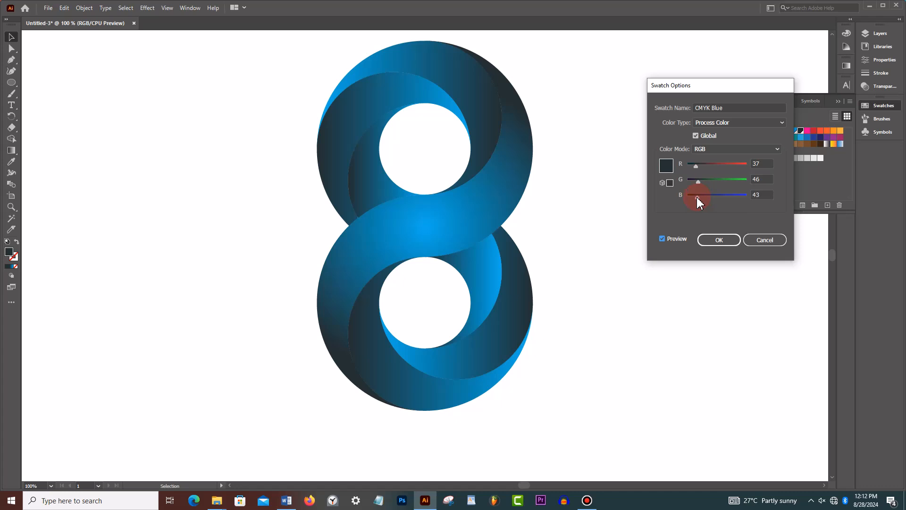
{"action": "left_click", "coordinate": [724, 243]}
{"action": "left_click", "coordinate": [799, 131]}
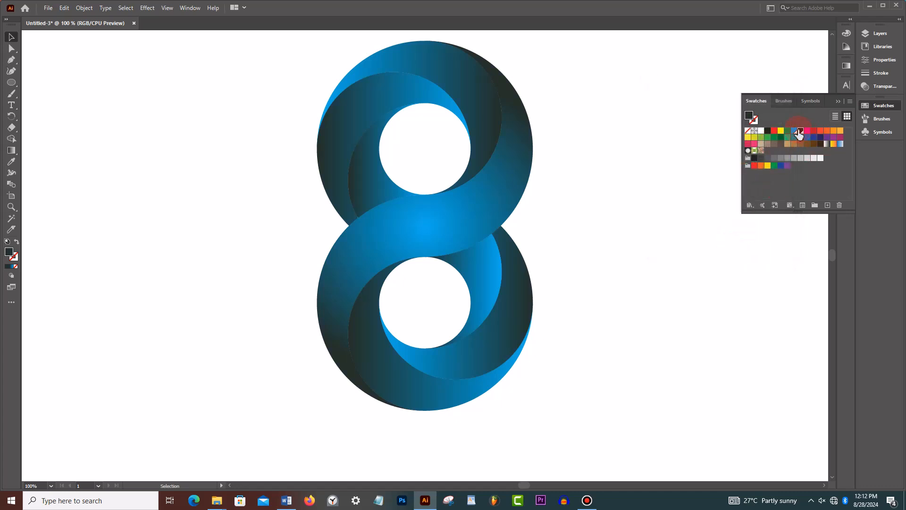